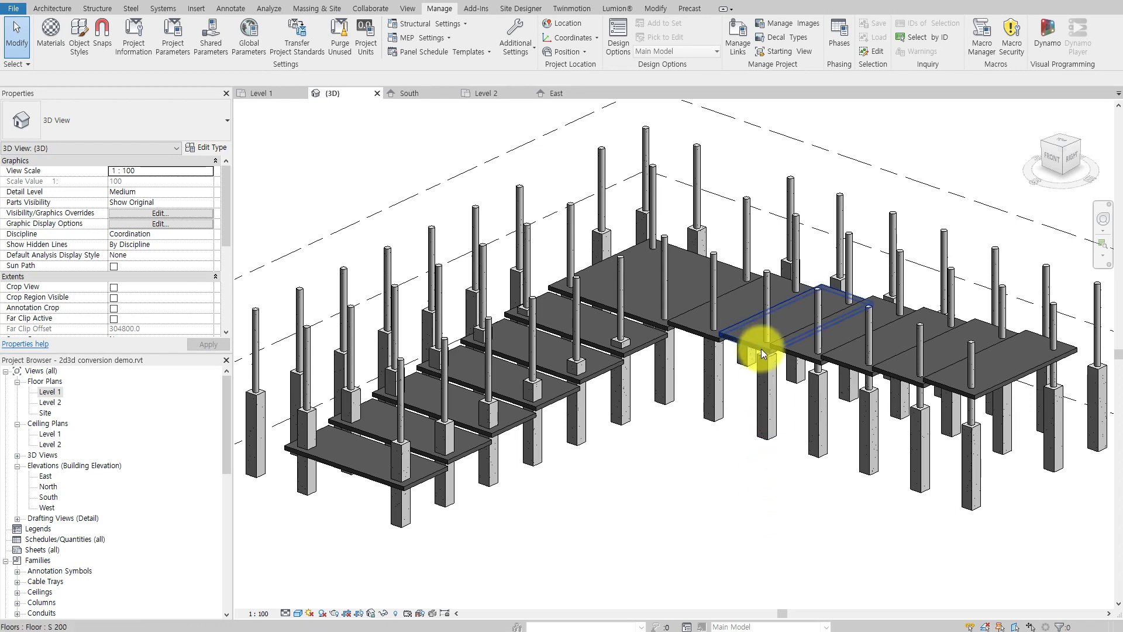
Orbit down to a low angle and view the stepped slabs from the Front
{"action": "scroll", "coordinate": [717, 415], "scroll_direction": "down", "scroll_amount": 2}
{"action": "mouse_move", "coordinate": [717, 416]}
{"action": "middle_mouse_down", "text": "shift"}
{"action": "mouse_move", "coordinate": [811, 330]}
{"action": "mouse_move", "coordinate": [797, 306]}
{"action": "middle_mouse_up", "text": "shift"}
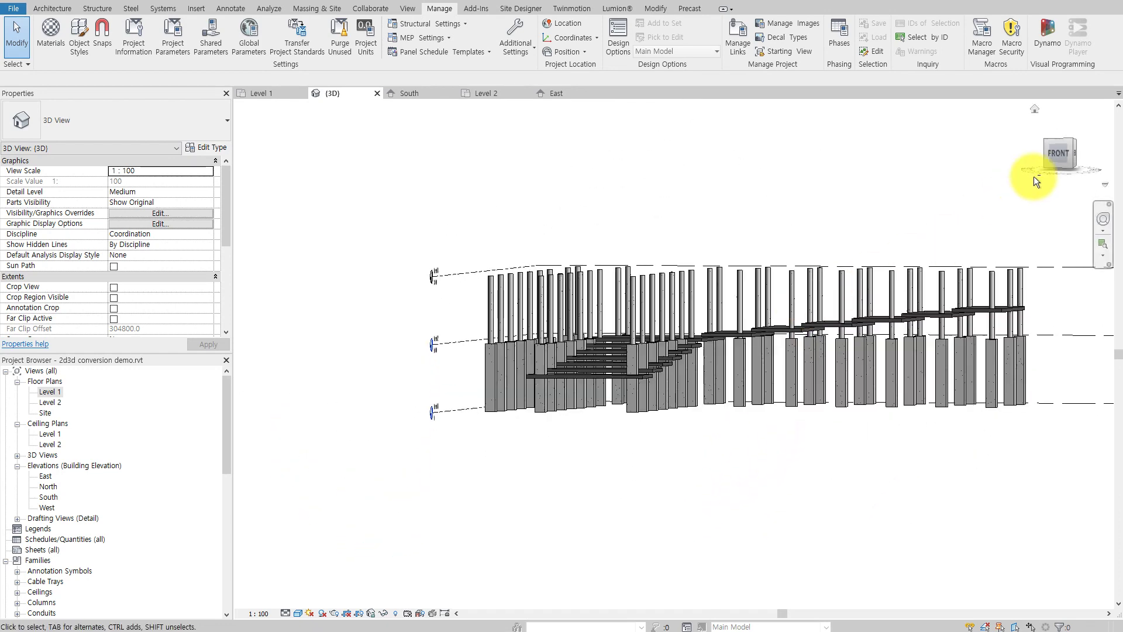
{"action": "left_click", "coordinate": [1052, 156]}
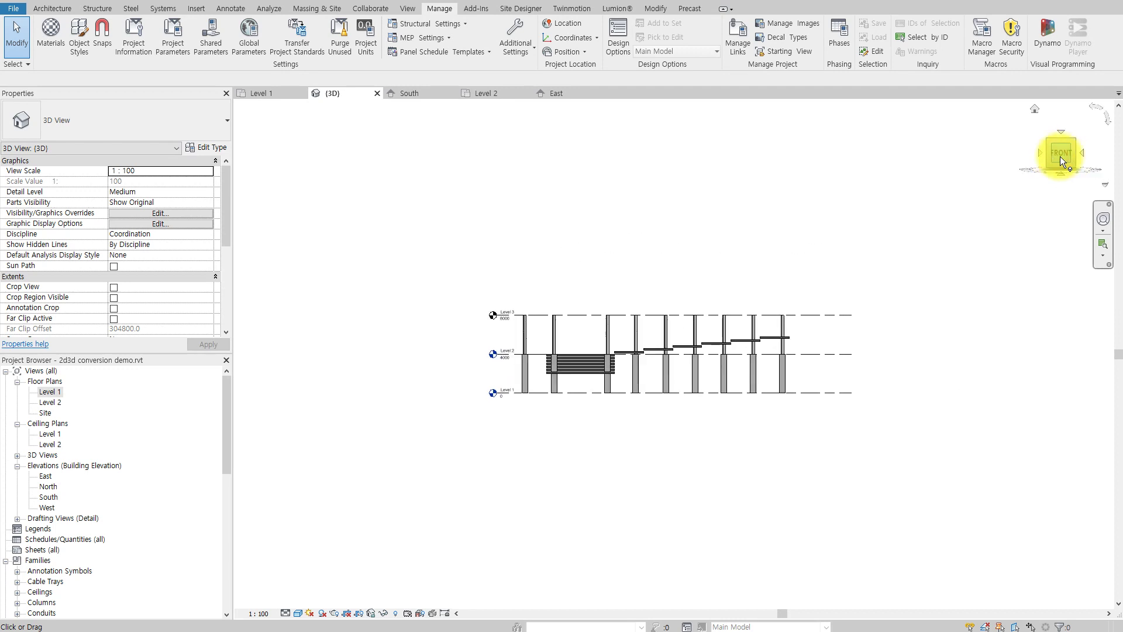
Switch to the Right view, orbit slightly, and window-select the lower Level 1–Level 2 columns
{"action": "scroll", "coordinate": [669, 374], "scroll_direction": "up", "scroll_amount": 3}
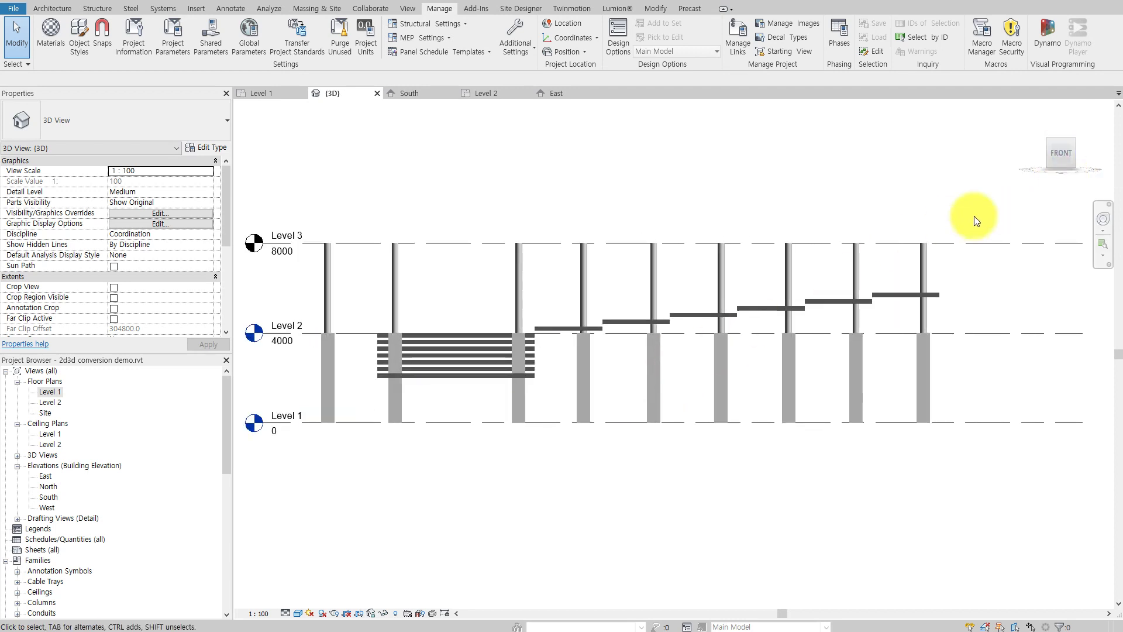
{"action": "left_click", "coordinate": [1085, 151]}
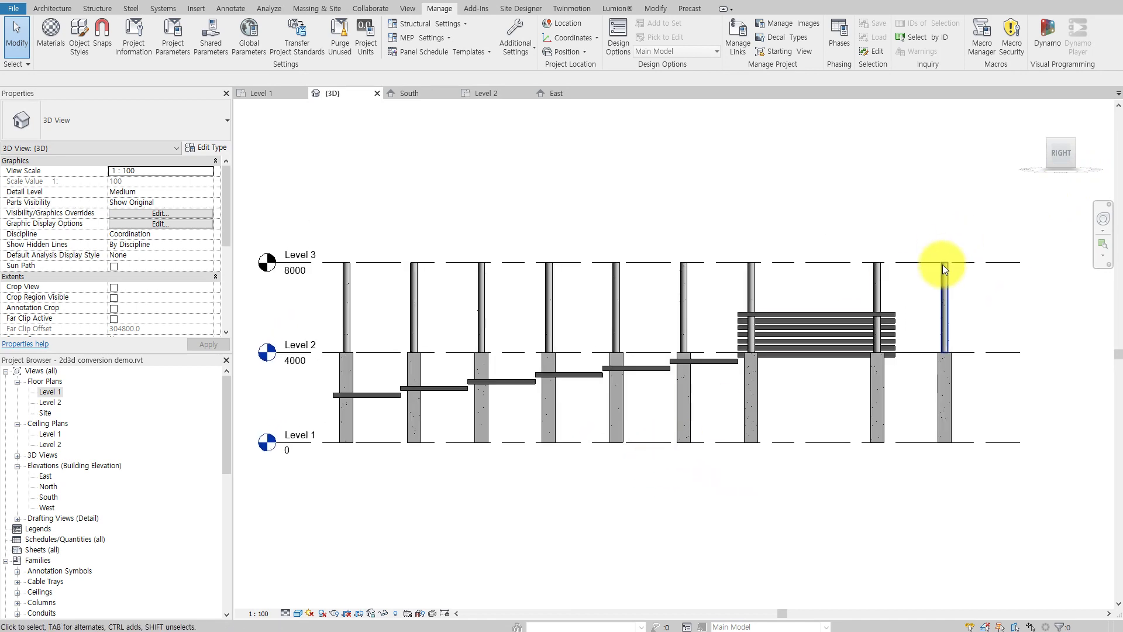
{"action": "mouse_move", "coordinate": [891, 343]}
{"action": "middle_mouse_down", "text": "shift"}
{"action": "mouse_move", "coordinate": [895, 354]}
{"action": "mouse_move", "coordinate": [894, 314]}
{"action": "middle_mouse_up", "text": "shift"}
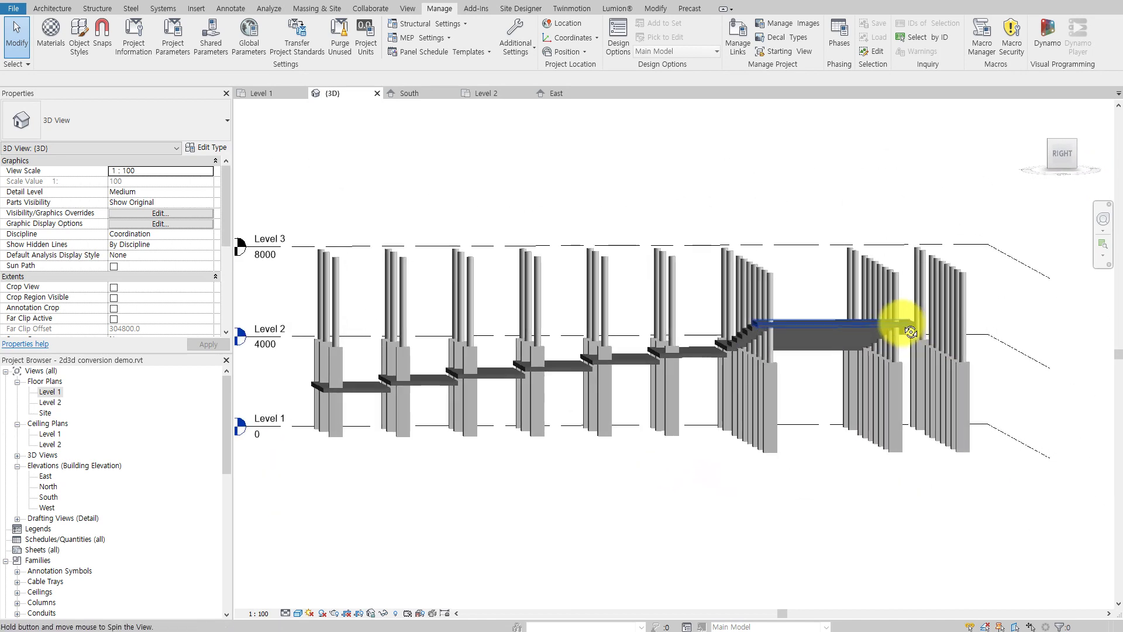
{"action": "left_click_drag", "start_coordinate": [991, 410], "coordinate": [304, 416]}
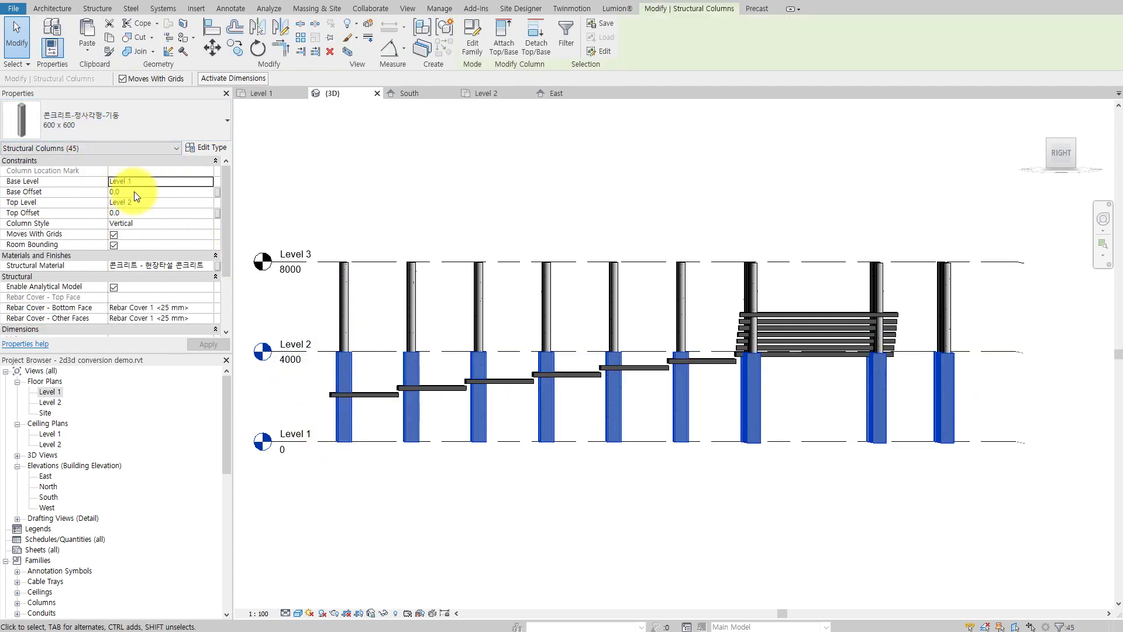
{"action": "left_click", "coordinate": [376, 172]}
{"action": "left_click_drag", "start_coordinate": [998, 286], "coordinate": [363, 282]}
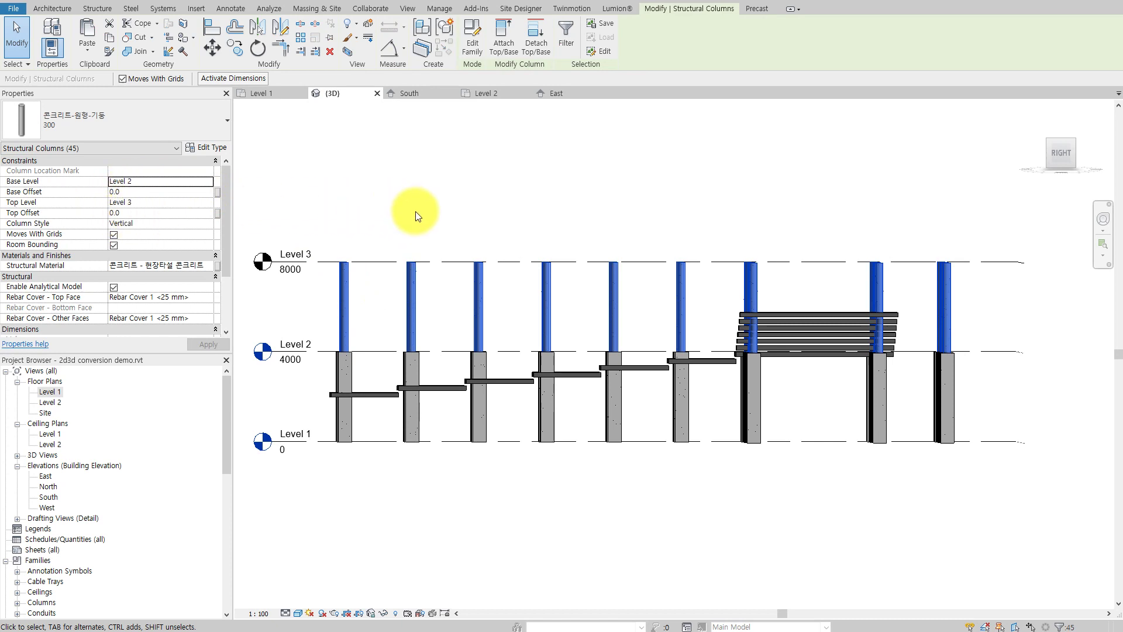
{"action": "left_click", "coordinate": [287, 181]}
Orbit and zoom to a high overview of the slabs, with the AlignColumnToFloor Dynamo Player beside the model
{"action": "middle_click_drag", "start_coordinate": [413, 193], "coordinate": [542, 327], "text": "shift"}
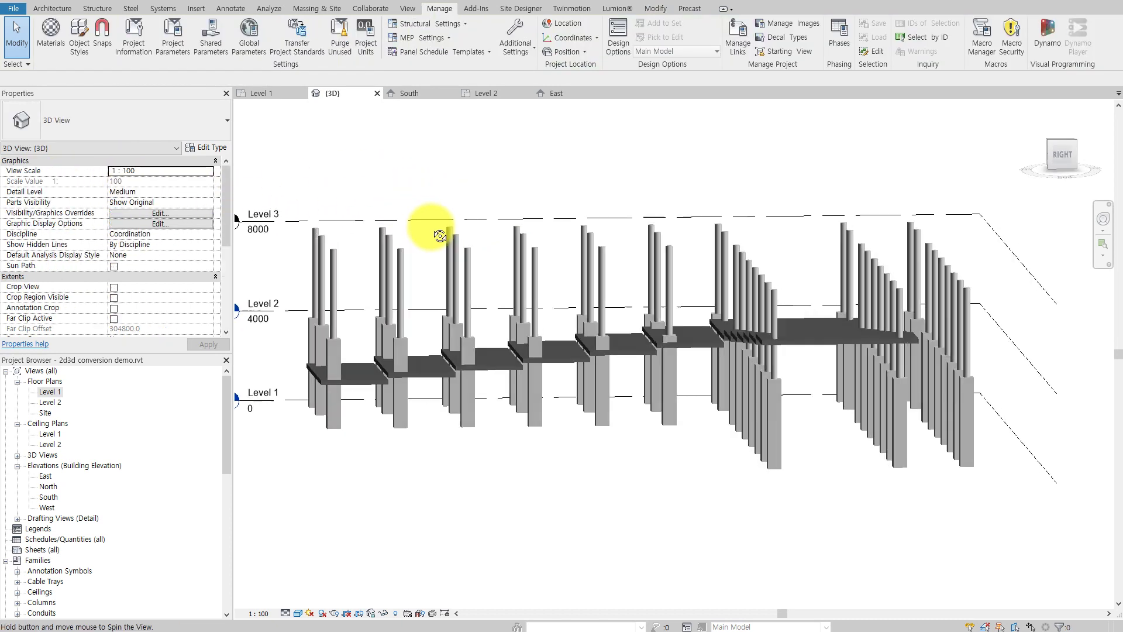
{"action": "scroll", "coordinate": [532, 317], "scroll_direction": "up", "scroll_amount": 5}
{"action": "scroll", "coordinate": [532, 317], "scroll_direction": "down", "scroll_amount": 3}
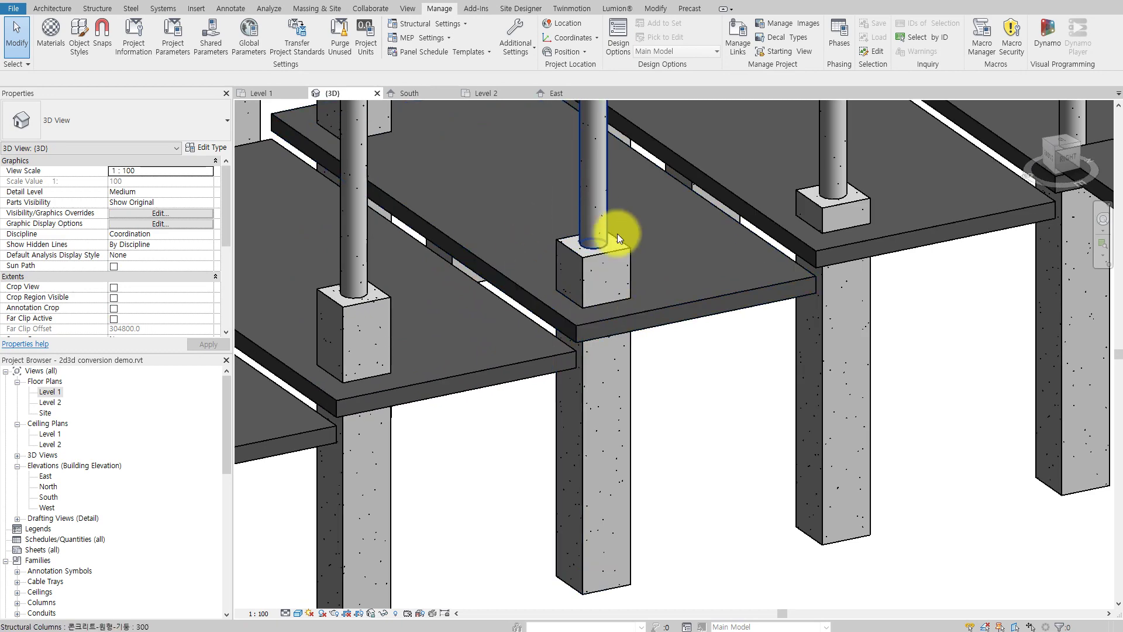
{"action": "scroll", "coordinate": [585, 284], "scroll_direction": "down", "scroll_amount": 2}
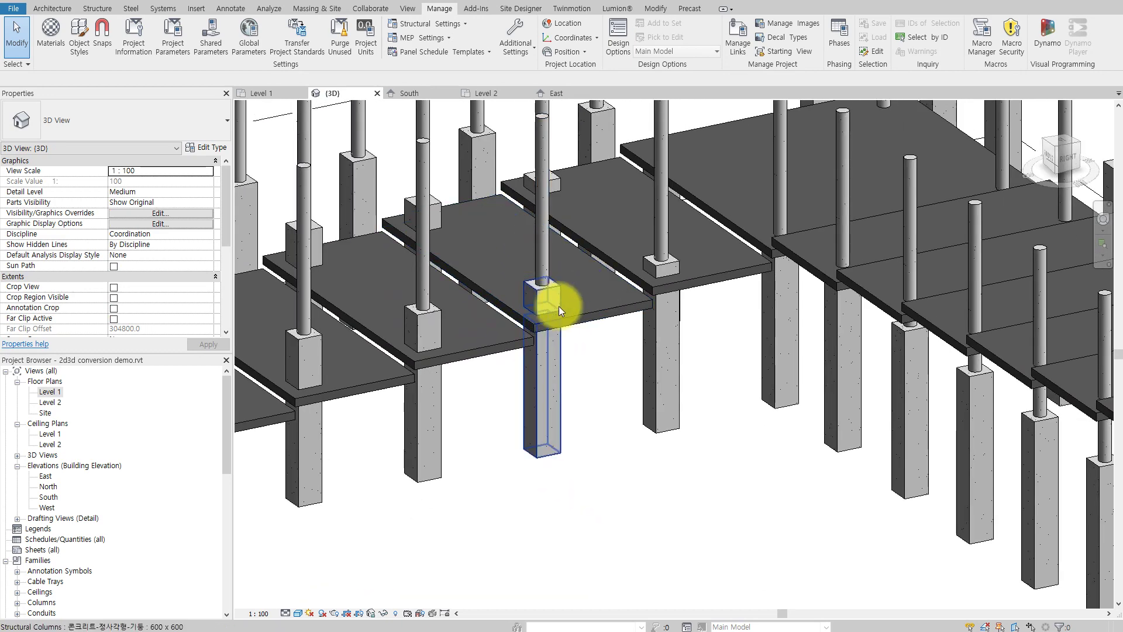
{"action": "scroll", "coordinate": [664, 265], "scroll_direction": "down", "scroll_amount": 5}
{"action": "mouse_move", "coordinate": [720, 270]}
{"action": "middle_mouse_down", "text": "shift"}
{"action": "mouse_move", "coordinate": [765, 263]}
{"action": "mouse_move", "coordinate": [676, 283]}
{"action": "middle_mouse_up", "text": "shift"}
{"action": "middle_click_drag", "start_coordinate": [504, 311], "coordinate": [498, 370], "text": "shift"}
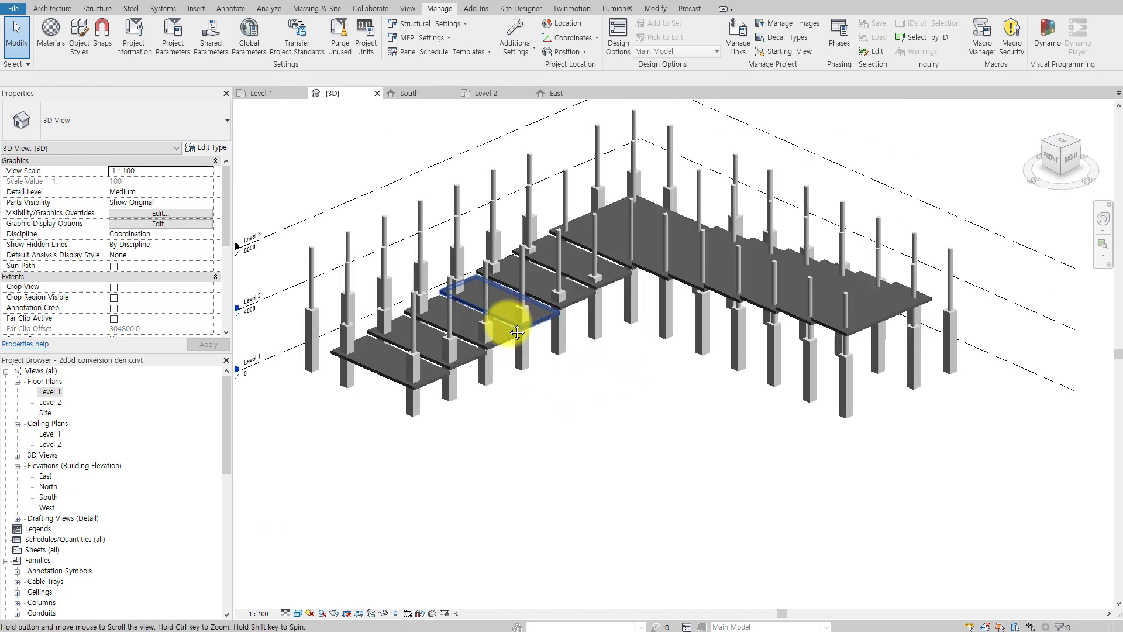
{"action": "scroll", "coordinate": [499, 371], "scroll_direction": "up", "scroll_amount": 1}
{"action": "scroll", "coordinate": [464, 351], "scroll_direction": "up", "scroll_amount": 1}
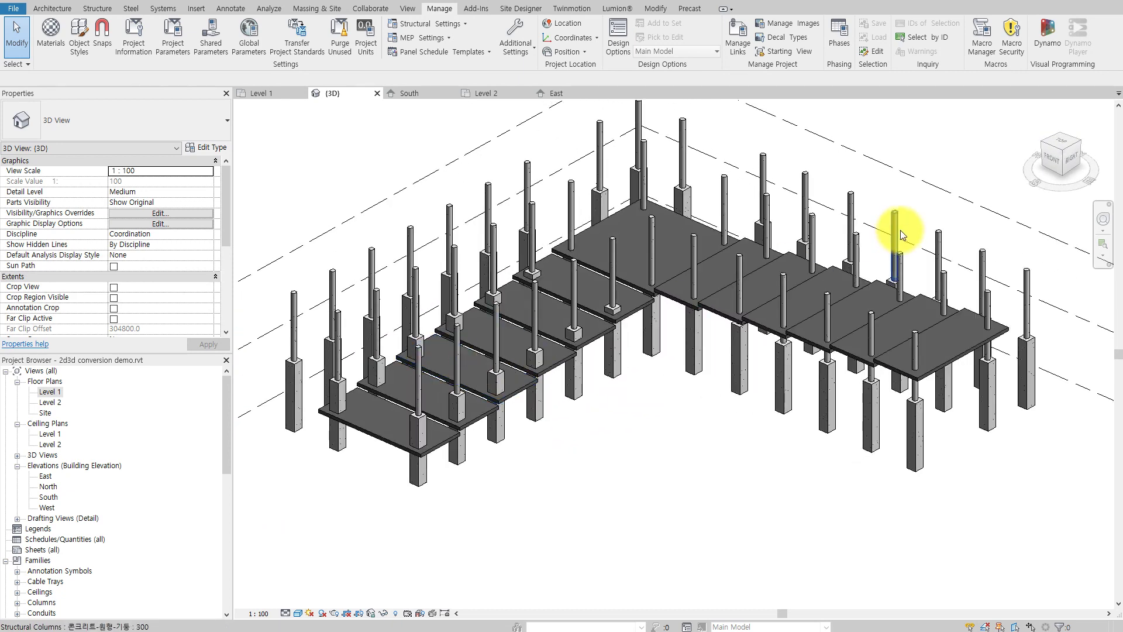
{"action": "left_click_drag", "start_coordinate": [1099, 149], "coordinate": [860, 166]}
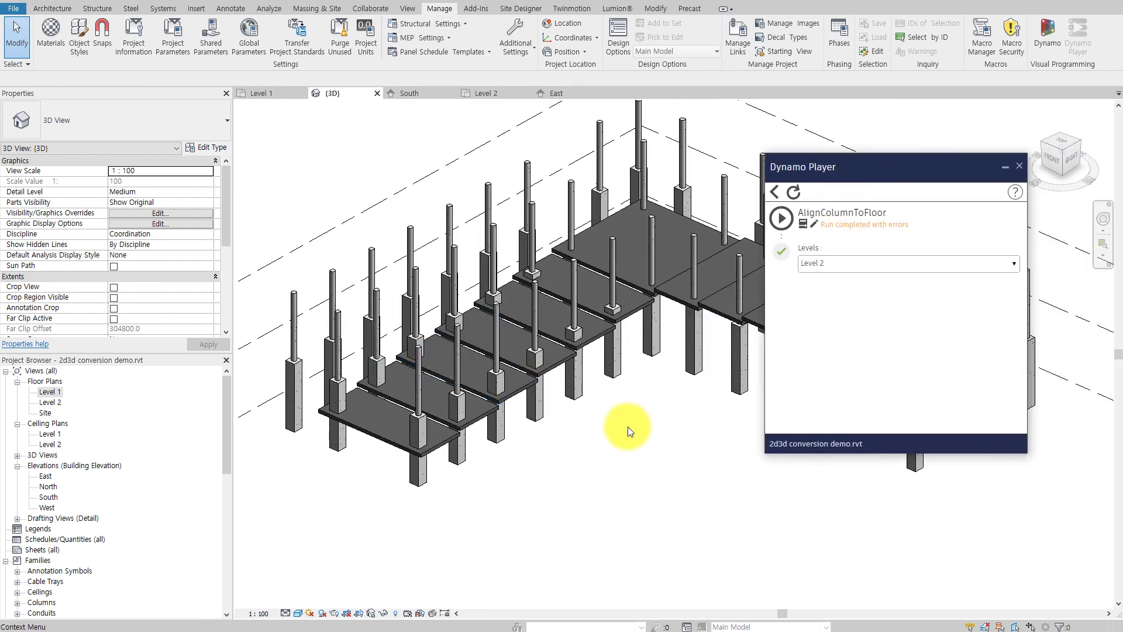
Narrow and reposition Dynamo Player, then run AlignColumnToFloor with Levels at Level 2
{"action": "mouse_move", "coordinate": [658, 388]}
{"action": "middle_mouse_down"}
{"action": "mouse_move", "coordinate": [604, 437]}
{"action": "mouse_move", "coordinate": [595, 429]}
{"action": "middle_mouse_up"}
{"action": "mouse_move", "coordinate": [840, 175]}
{"action": "left_mouse_down"}
{"action": "mouse_move", "coordinate": [883, 166]}
{"action": "mouse_move", "coordinate": [931, 131]}
{"action": "left_mouse_up"}
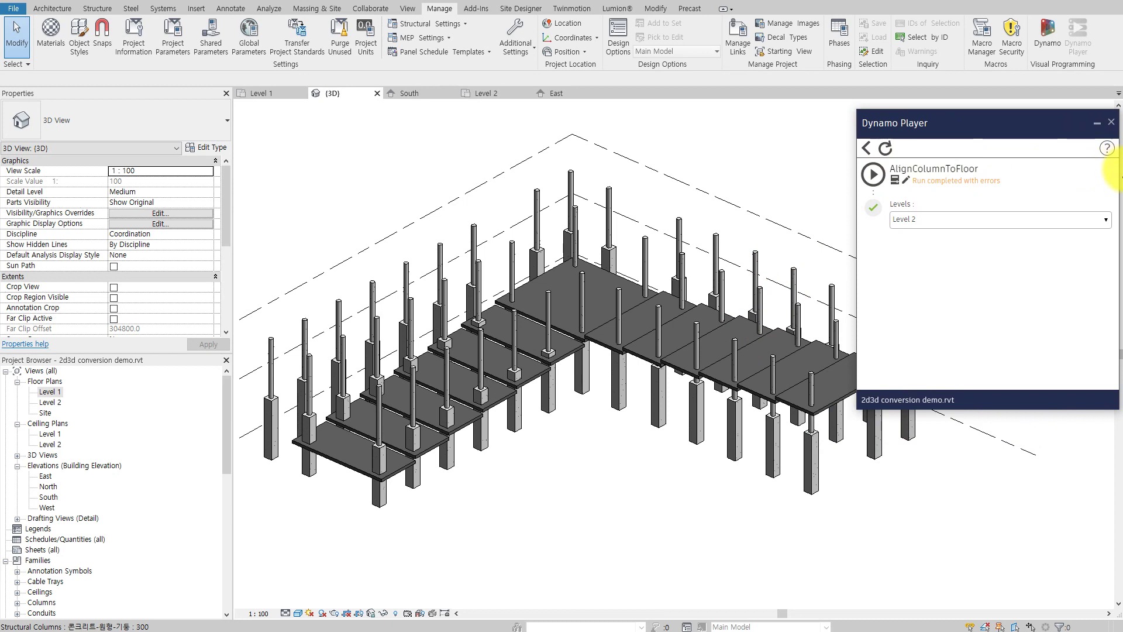
{"action": "left_click_drag", "start_coordinate": [1117, 169], "coordinate": [1008, 173]}
{"action": "left_click_drag", "start_coordinate": [954, 118], "coordinate": [1011, 31]}
{"action": "left_click", "coordinate": [881, 136]}
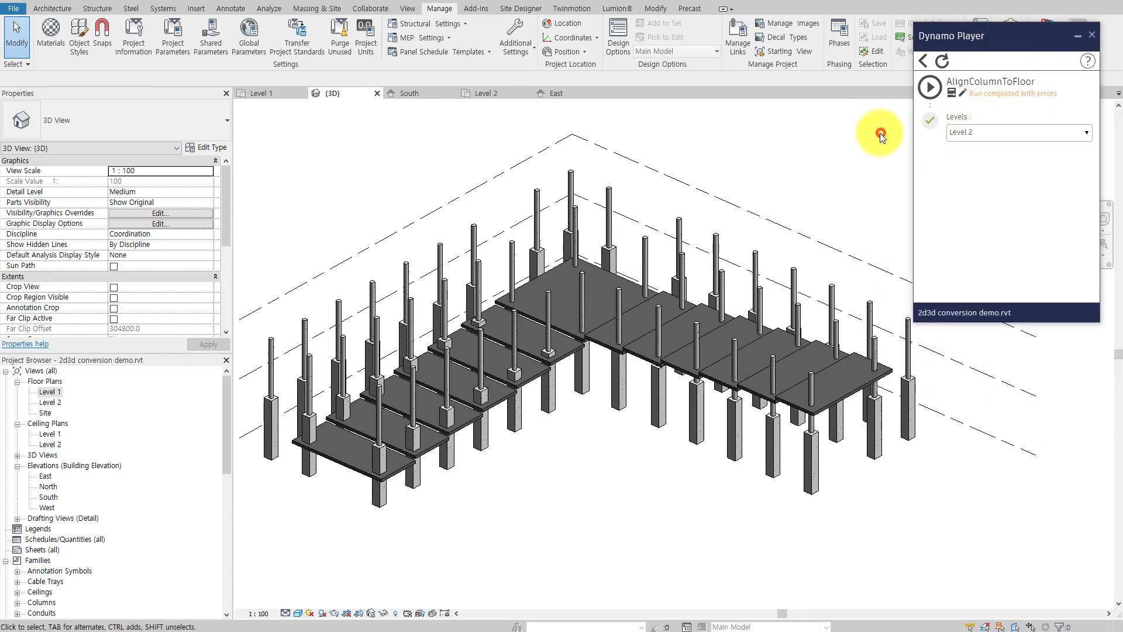
{"action": "left_click", "coordinate": [930, 88]}
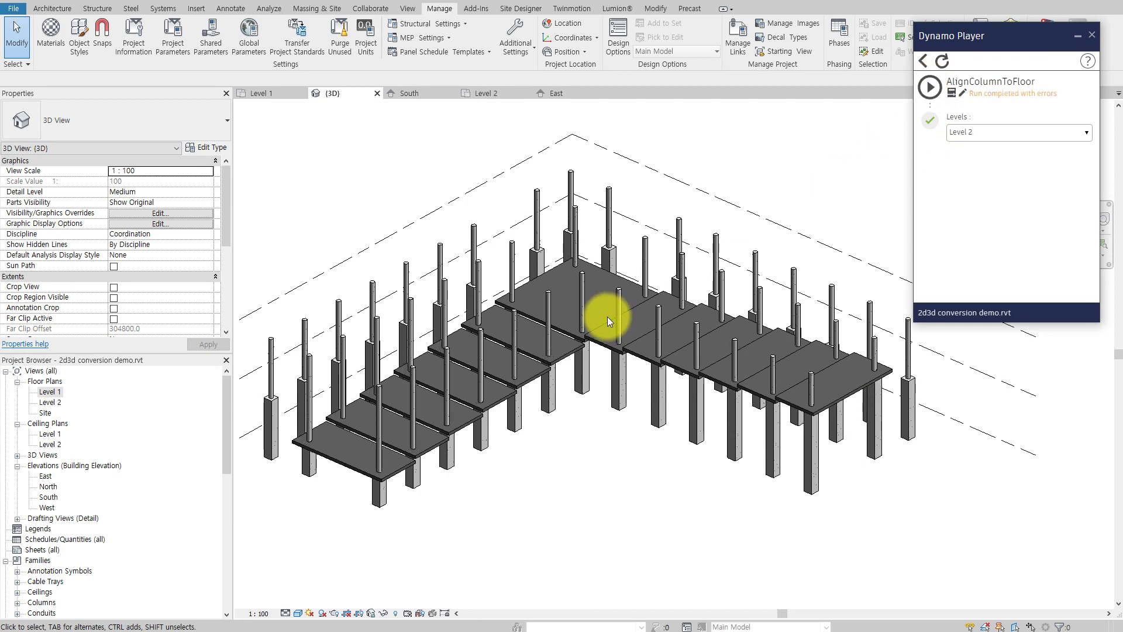
{"action": "mouse_move", "coordinate": [714, 249]}
{"action": "middle_mouse_down", "text": "shift"}
{"action": "mouse_move", "coordinate": [581, 345]}
{"action": "mouse_move", "coordinate": [664, 351]}
{"action": "mouse_move", "coordinate": [669, 364]}
{"action": "mouse_move", "coordinate": [614, 221]}
{"action": "mouse_move", "coordinate": [494, 217]}
{"action": "mouse_move", "coordinate": [431, 230]}
{"action": "mouse_move", "coordinate": [626, 275]}
{"action": "mouse_move", "coordinate": [707, 276]}
{"action": "mouse_move", "coordinate": [599, 336]}
{"action": "mouse_move", "coordinate": [772, 288]}
{"action": "mouse_move", "coordinate": [834, 376]}
{"action": "mouse_move", "coordinate": [722, 376]}
{"action": "mouse_move", "coordinate": [712, 315]}
{"action": "mouse_move", "coordinate": [494, 351]}
{"action": "mouse_move", "coordinate": [433, 388]}
{"action": "mouse_move", "coordinate": [454, 371]}
{"action": "middle_mouse_up", "text": "shift"}
{"action": "scroll", "coordinate": [662, 349], "scroll_direction": "up", "scroll_amount": 3}
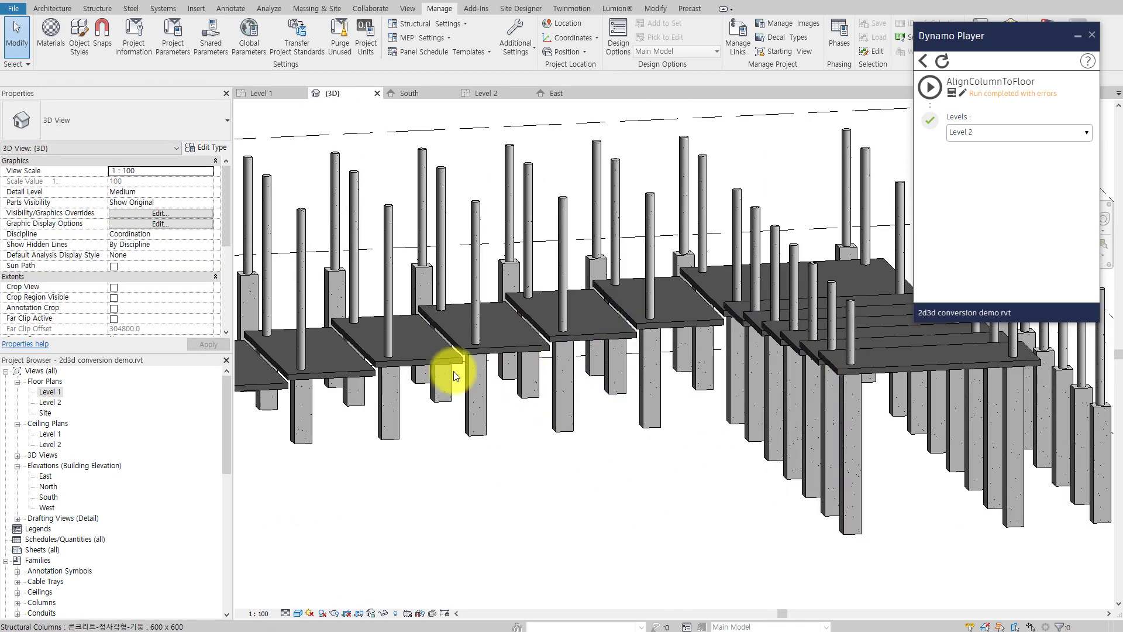
{"action": "left_click", "coordinate": [471, 388]}
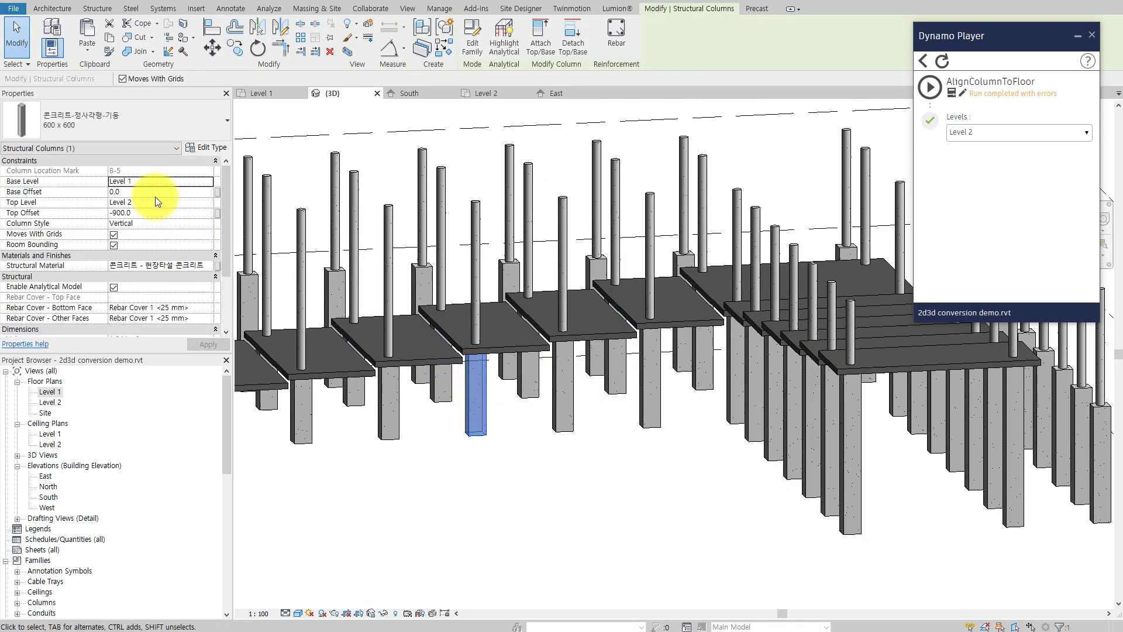
{"action": "left_click", "coordinate": [456, 327]}
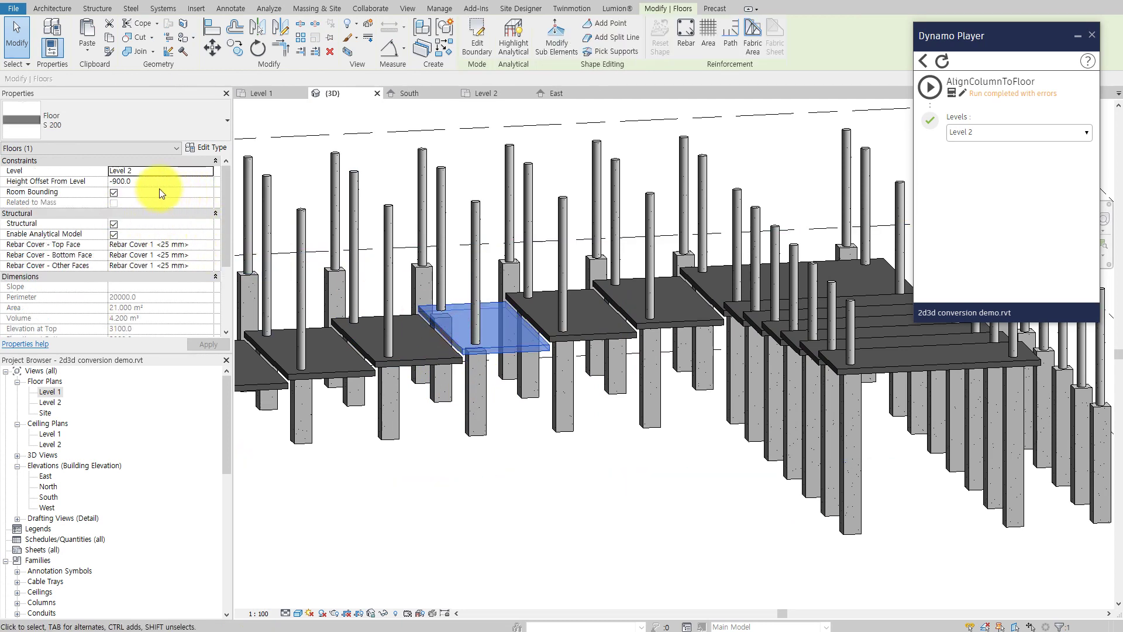
{"action": "left_click", "coordinate": [476, 265]}
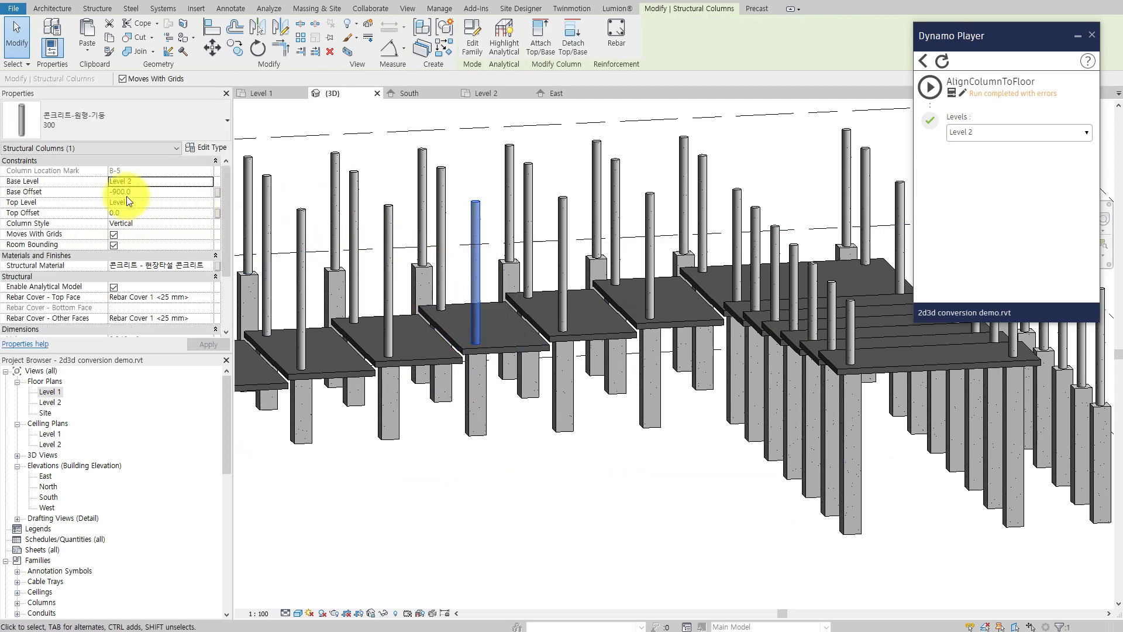
{"action": "left_click", "coordinate": [479, 151]}
{"action": "scroll", "coordinate": [441, 299], "scroll_direction": "down", "scroll_amount": 3}
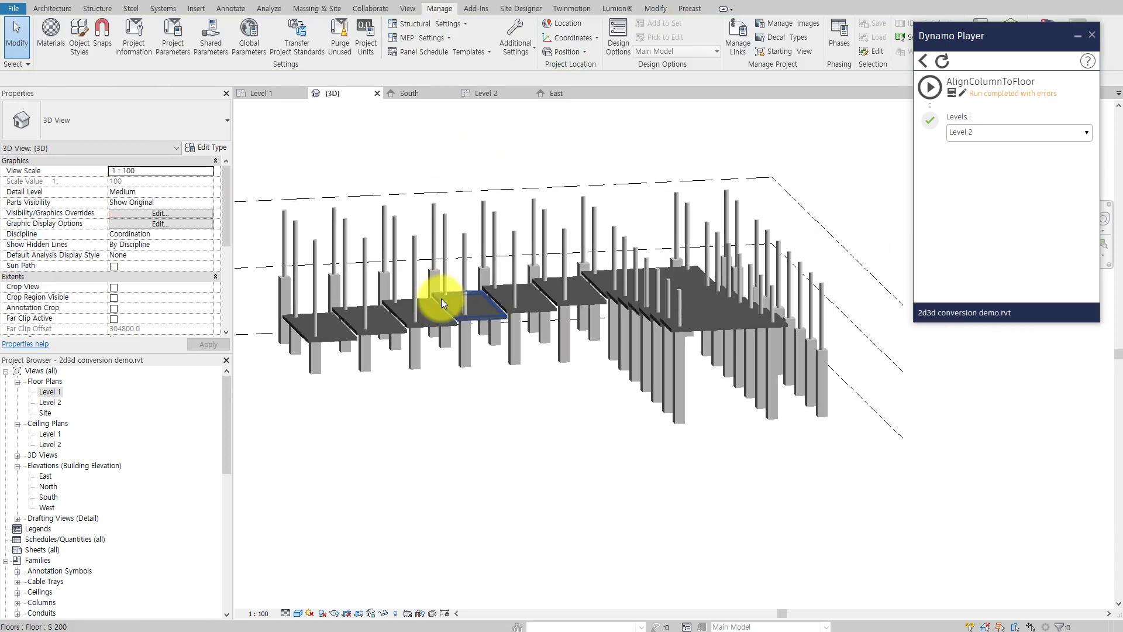
{"action": "mouse_move", "coordinate": [441, 298]}
{"action": "middle_mouse_down", "text": "shift"}
{"action": "mouse_move", "coordinate": [552, 373]}
{"action": "mouse_move", "coordinate": [534, 428]}
{"action": "mouse_move", "coordinate": [519, 436]}
{"action": "middle_mouse_up", "text": "shift"}
Give another Level 2 slab a Height Offset From Level of 500, cancelling the accidental Copy
{"action": "scroll", "coordinate": [526, 435], "scroll_direction": "up", "scroll_amount": 2}
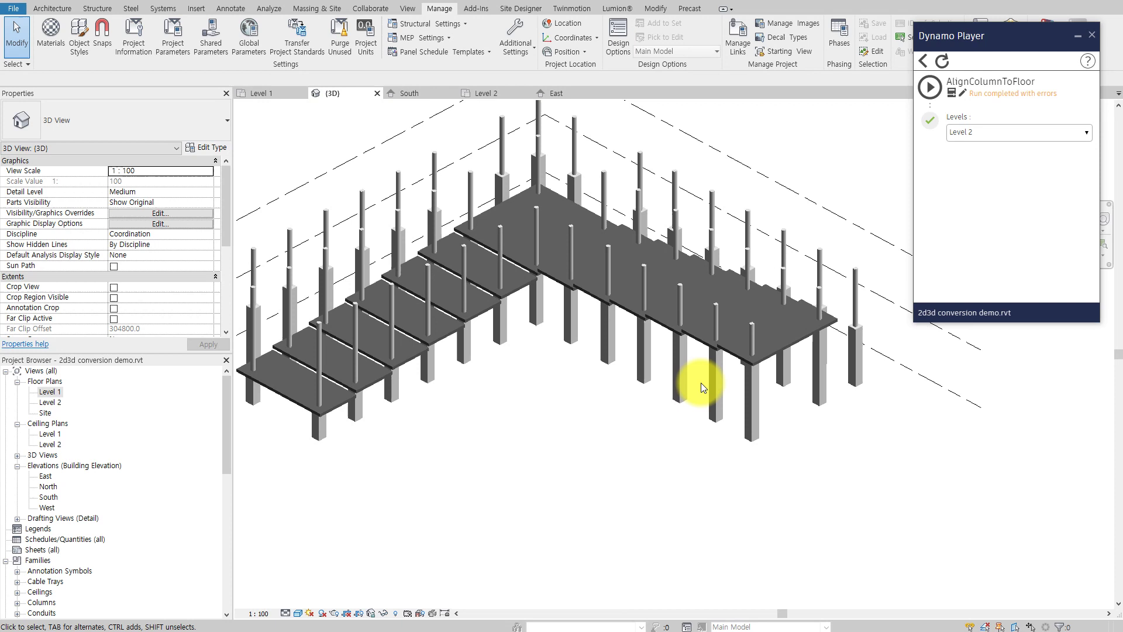
{"action": "left_click", "coordinate": [791, 324]}
{"action": "type", "text": "-12"}
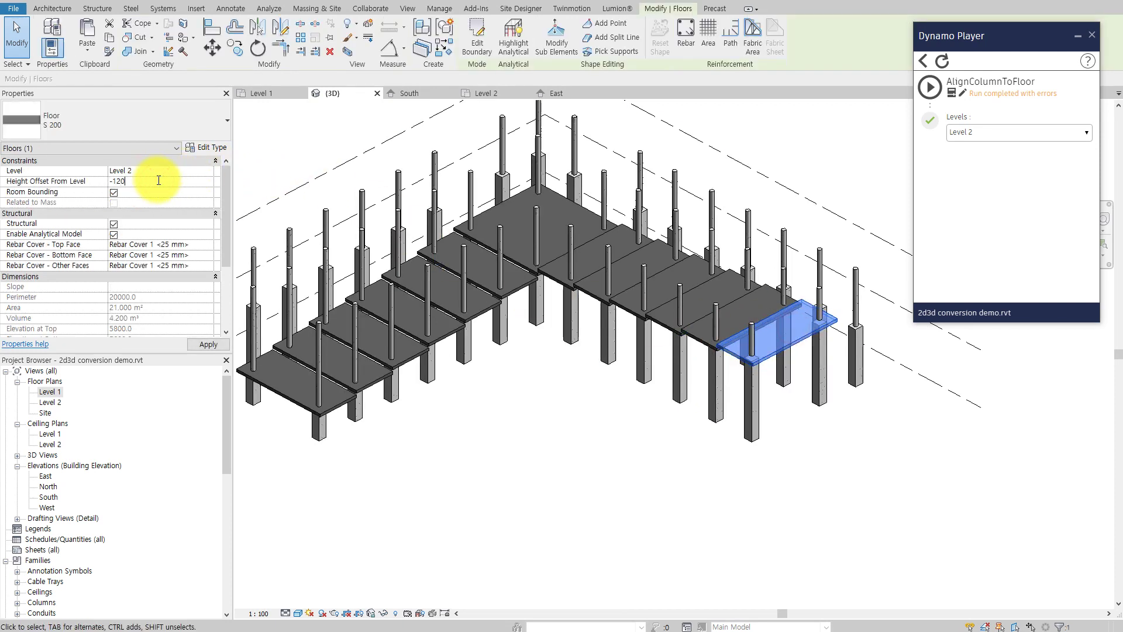
{"action": "type", "text": "00.0"}
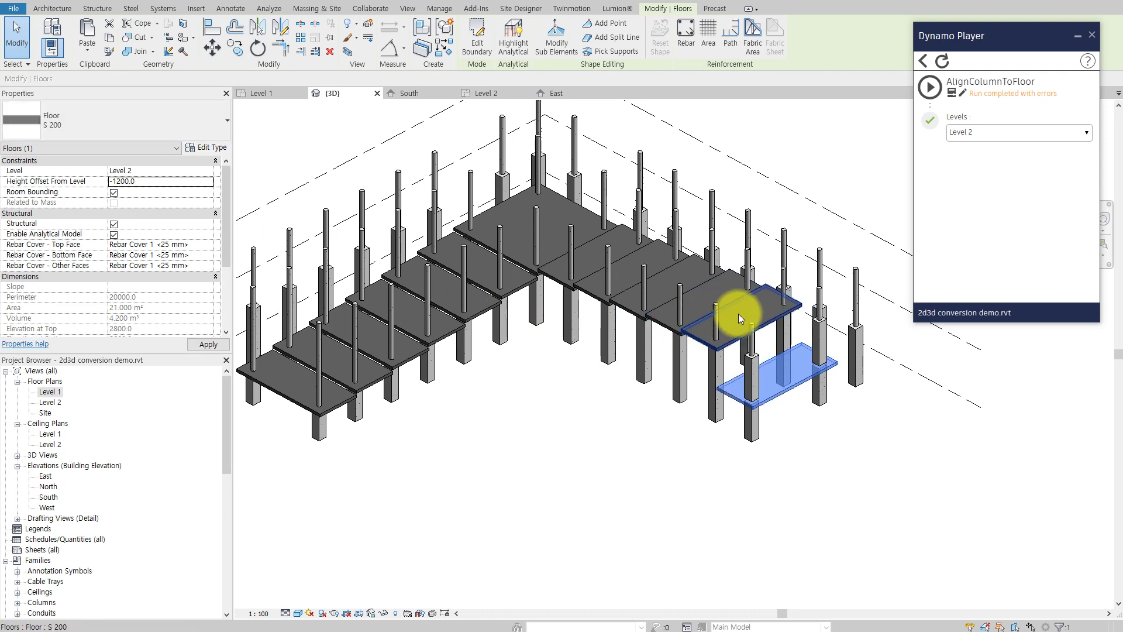
{"action": "left_click", "coordinate": [738, 314]}
{"action": "left_click", "coordinate": [149, 182]}
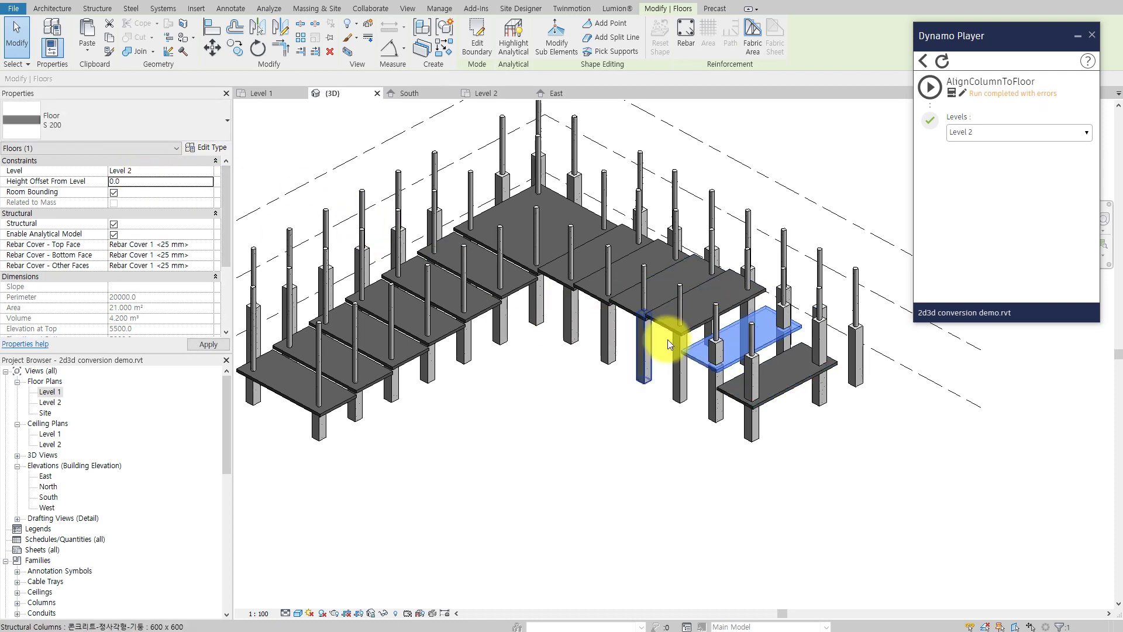
{"action": "left_click", "coordinate": [700, 315]}
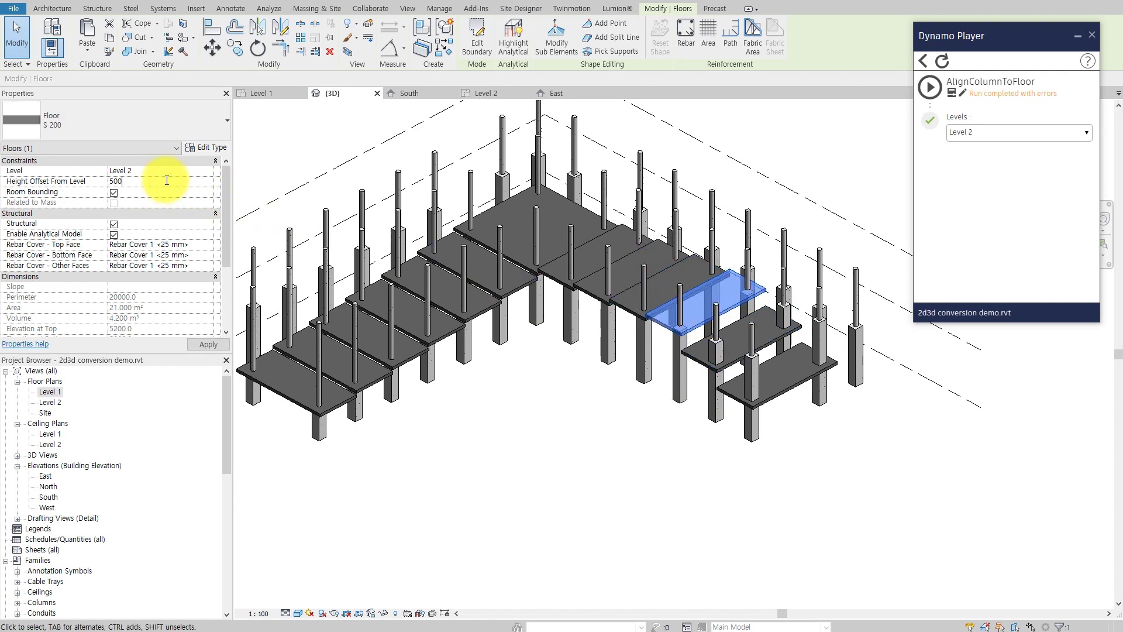
{"action": "key", "text": "c"}
{"action": "key", "text": "o"}
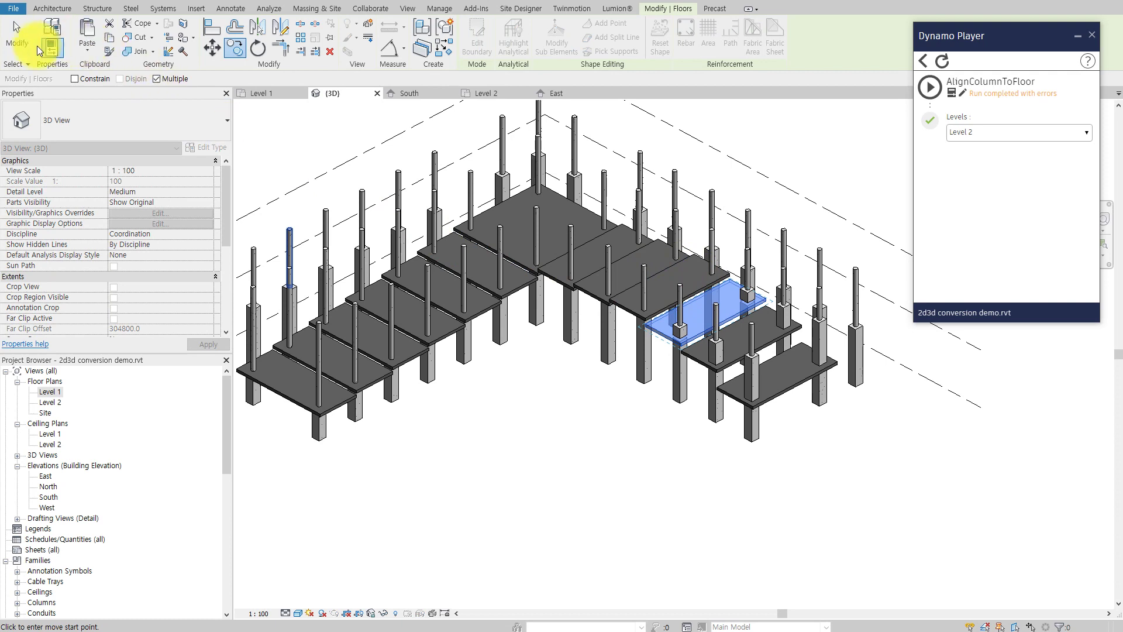
{"action": "key", "text": "Escape"}
{"action": "key", "text": "Escape"}
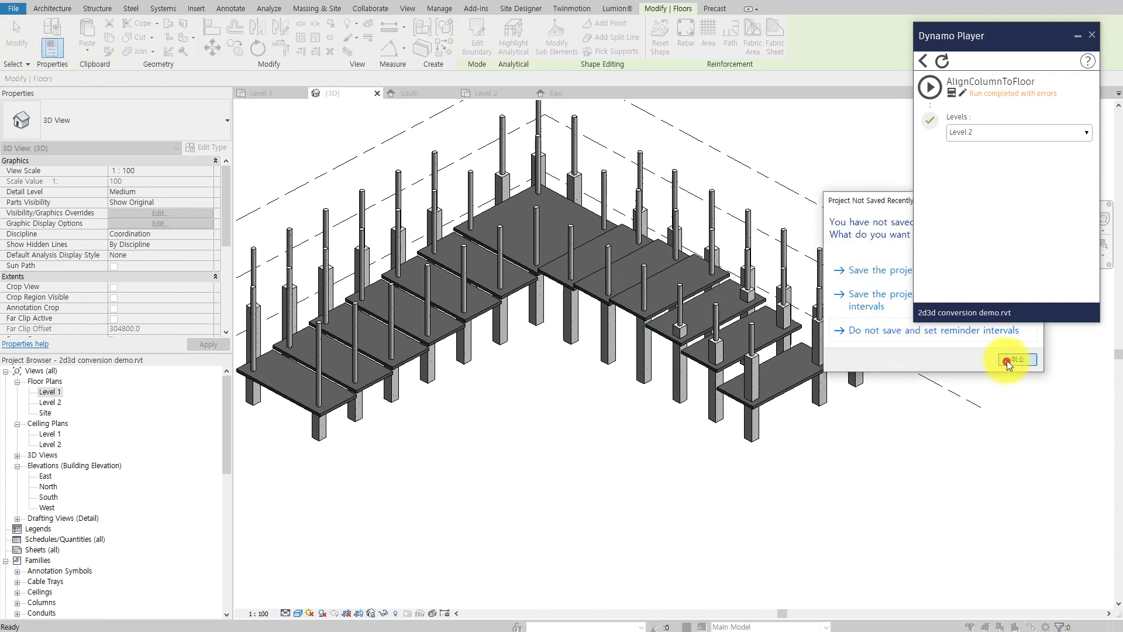
Dismiss the save reminder and set the next slabs' height offsets to -900 and -700
{"action": "left_click", "coordinate": [1007, 360]}
{"action": "left_click", "coordinate": [690, 277]}
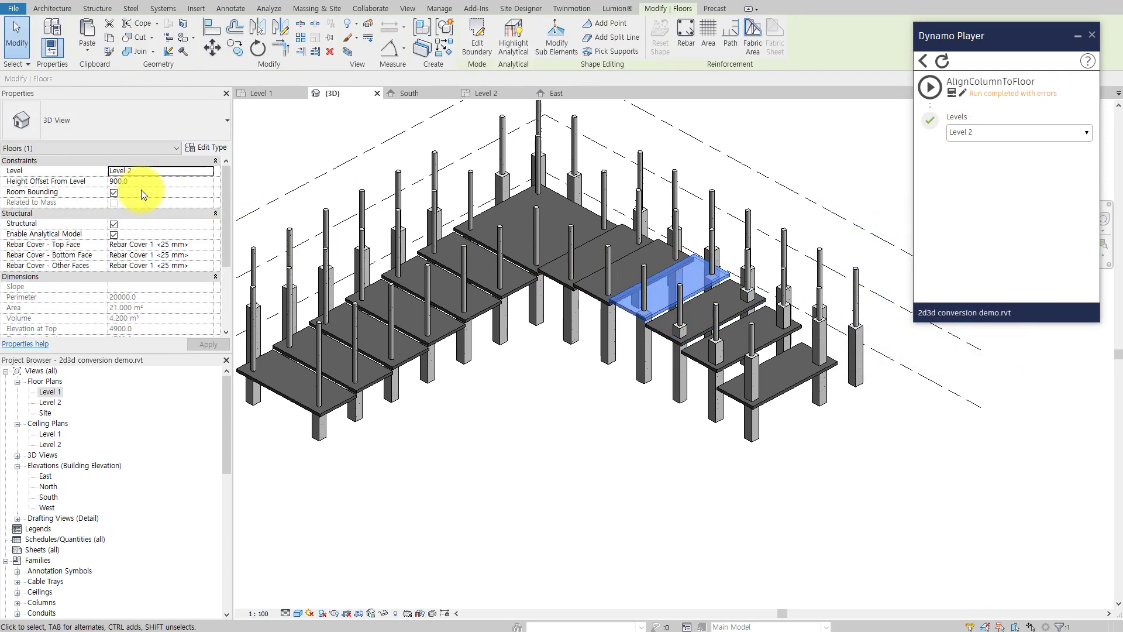
{"action": "left_click", "coordinate": [146, 183]}
{"action": "type", "text": "-9"}
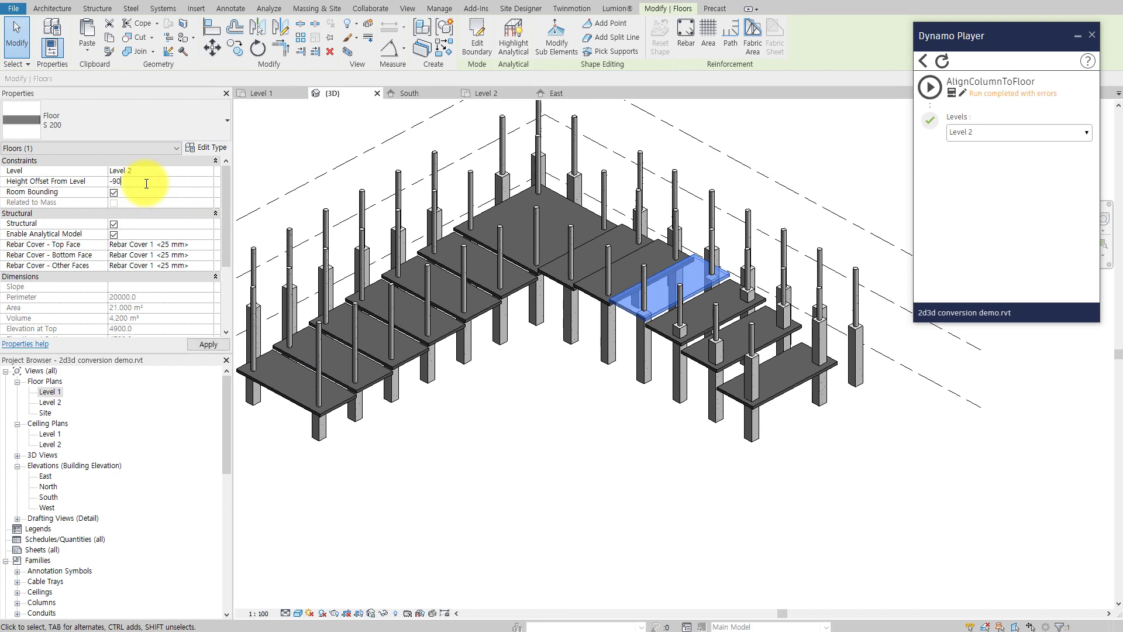
{"action": "type", "text": "0"}
{"action": "key", "text": "Return"}
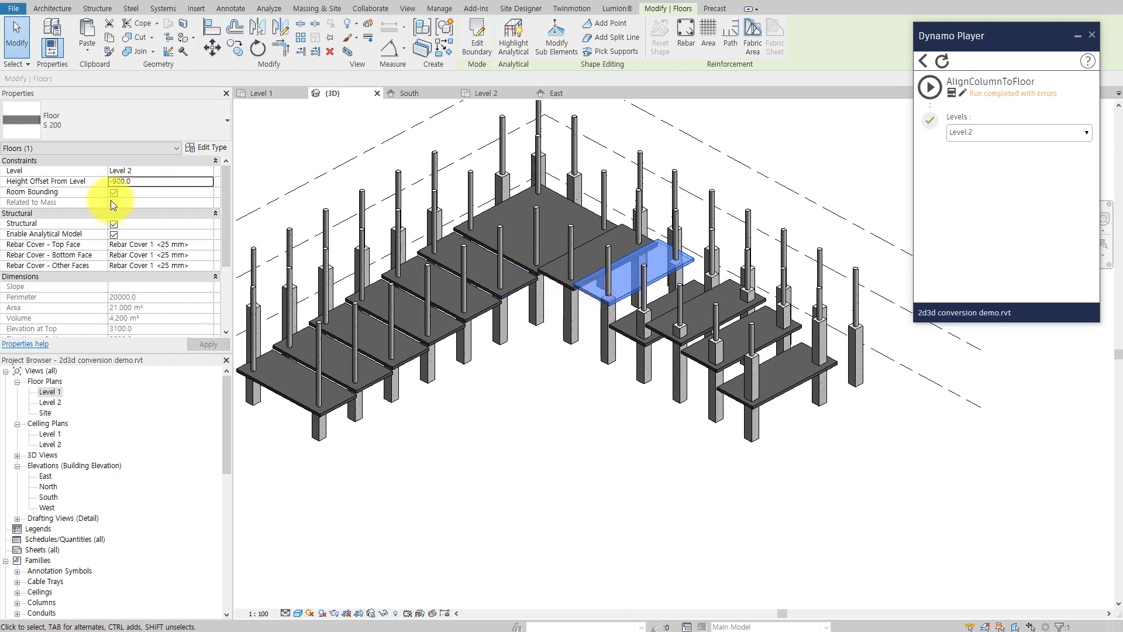
{"action": "left_click", "coordinate": [135, 180]}
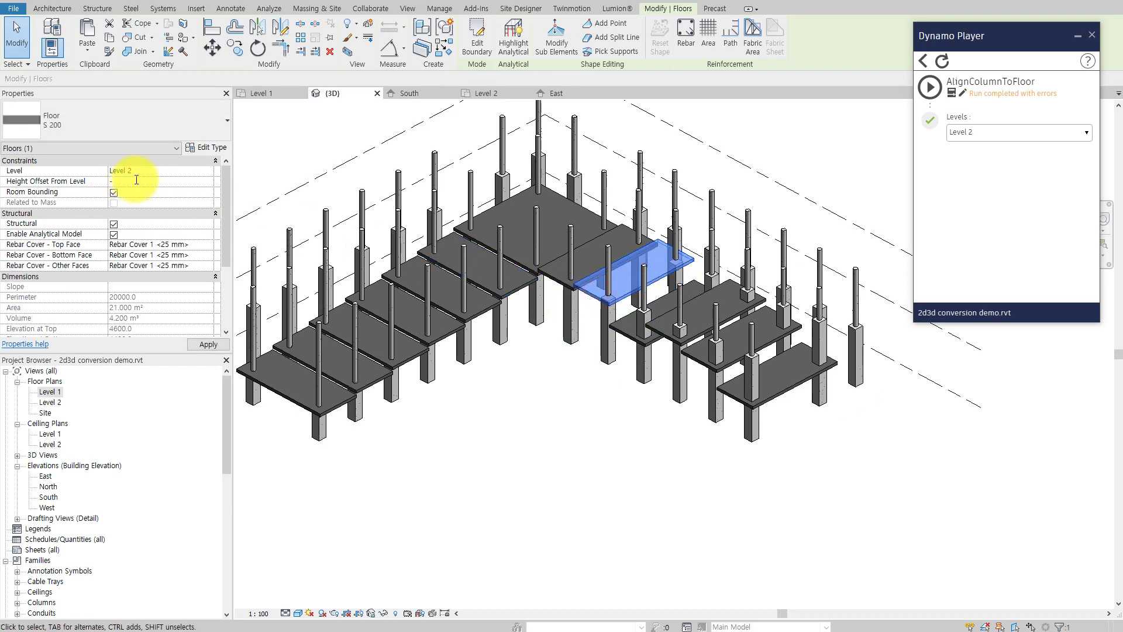
{"action": "type", "text": "700"}
{"action": "key", "text": "Return"}
{"action": "left_click", "coordinate": [582, 267]}
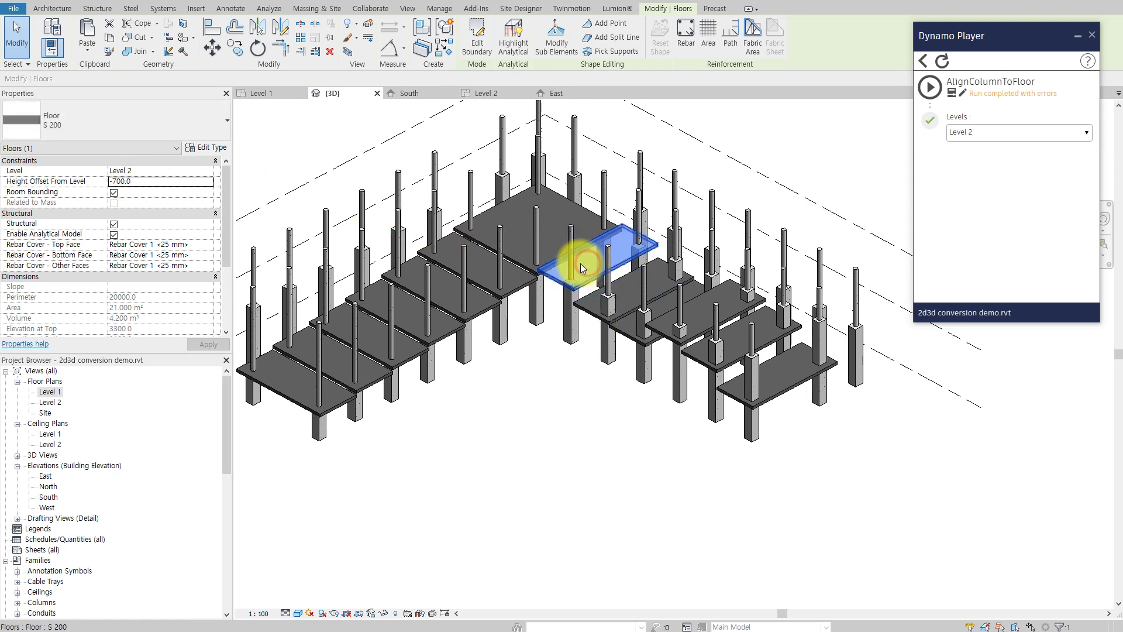
{"action": "left_click", "coordinate": [155, 182]}
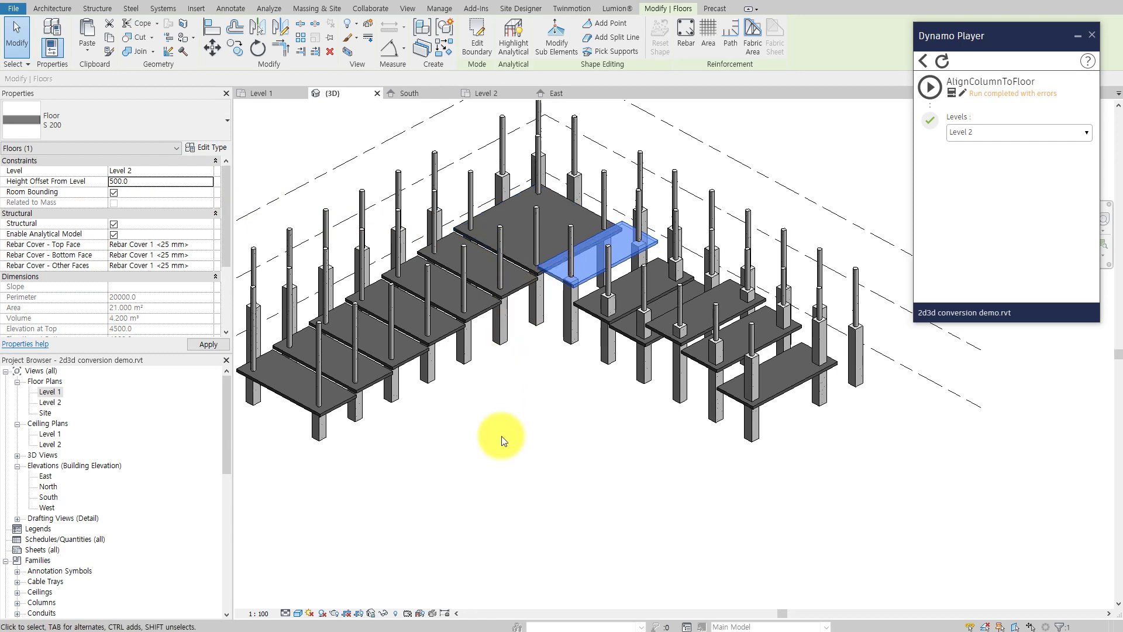
Deselect the slabs and run AlignColumnToFloor from Dynamo Player
{"action": "left_click", "coordinate": [506, 454]}
{"action": "mouse_move", "coordinate": [505, 454]}
{"action": "middle_mouse_down", "text": "shift"}
{"action": "mouse_move", "coordinate": [646, 334]}
{"action": "mouse_move", "coordinate": [609, 244]}
{"action": "mouse_move", "coordinate": [556, 321]}
{"action": "mouse_move", "coordinate": [554, 431]}
{"action": "mouse_move", "coordinate": [521, 450]}
{"action": "middle_mouse_up", "text": "shift"}
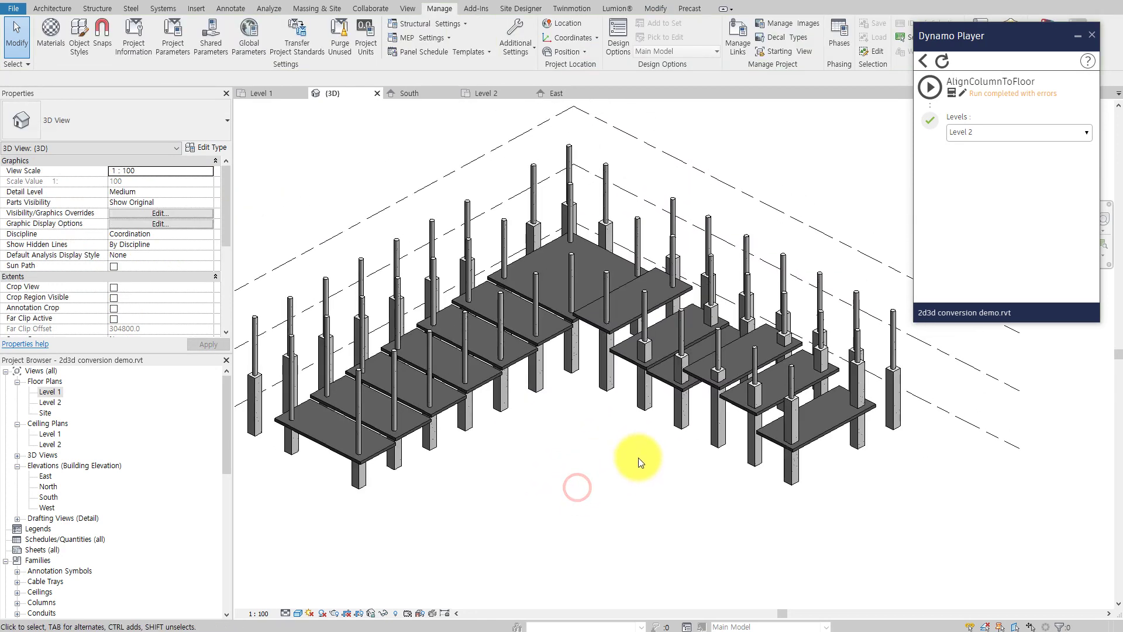
{"action": "middle_click_drag", "start_coordinate": [578, 487], "coordinate": [622, 471], "text": "shift"}
{"action": "left_click", "coordinate": [929, 87]}
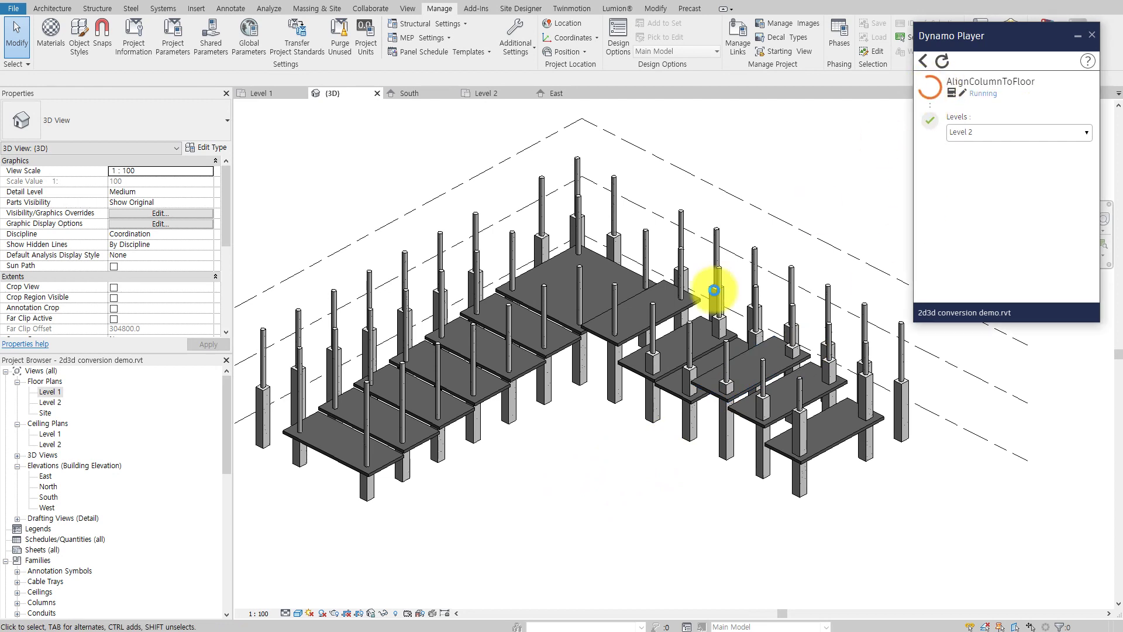
Check the round and square columns' Top Offsets (-700 and -900), then return to an overview
{"action": "mouse_move", "coordinate": [655, 538]}
{"action": "middle_mouse_down", "text": "shift"}
{"action": "mouse_move", "coordinate": [794, 356]}
{"action": "mouse_move", "coordinate": [665, 402]}
{"action": "middle_mouse_up", "text": "shift"}
{"action": "left_click", "coordinate": [667, 397]}
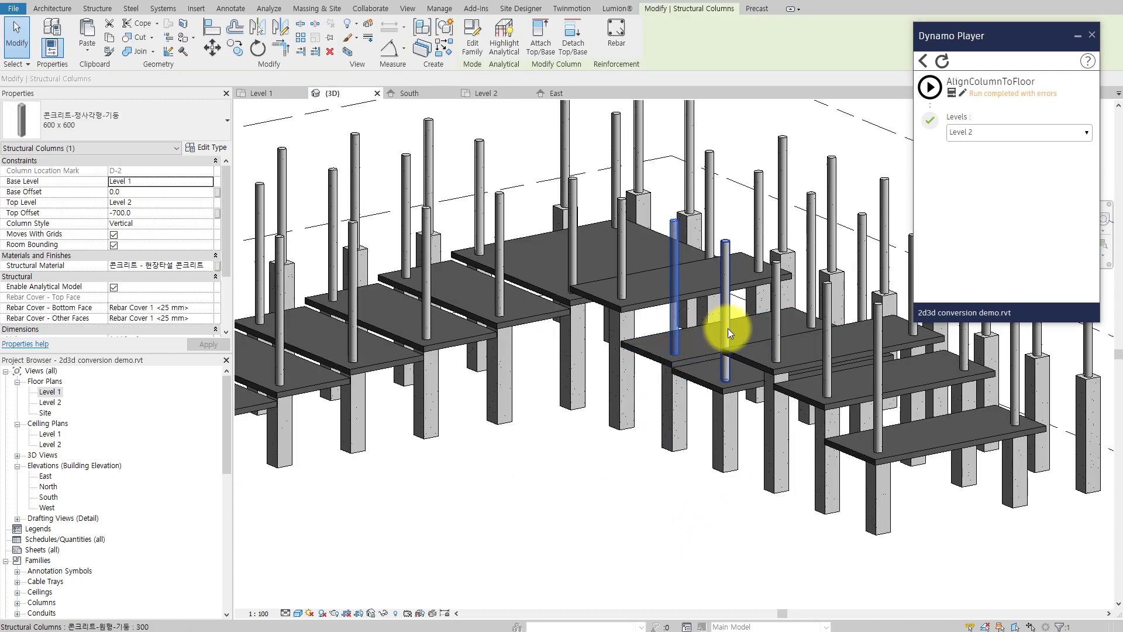
{"action": "left_click", "coordinate": [726, 412]}
{"action": "mouse_move", "coordinate": [735, 419]}
{"action": "middle_mouse_down", "text": "shift"}
{"action": "mouse_move", "coordinate": [847, 389]}
{"action": "mouse_move", "coordinate": [746, 386]}
{"action": "middle_mouse_up", "text": "shift"}
{"action": "left_click", "coordinate": [513, 497]}
{"action": "scroll", "coordinate": [520, 497], "scroll_direction": "down", "scroll_amount": 3}
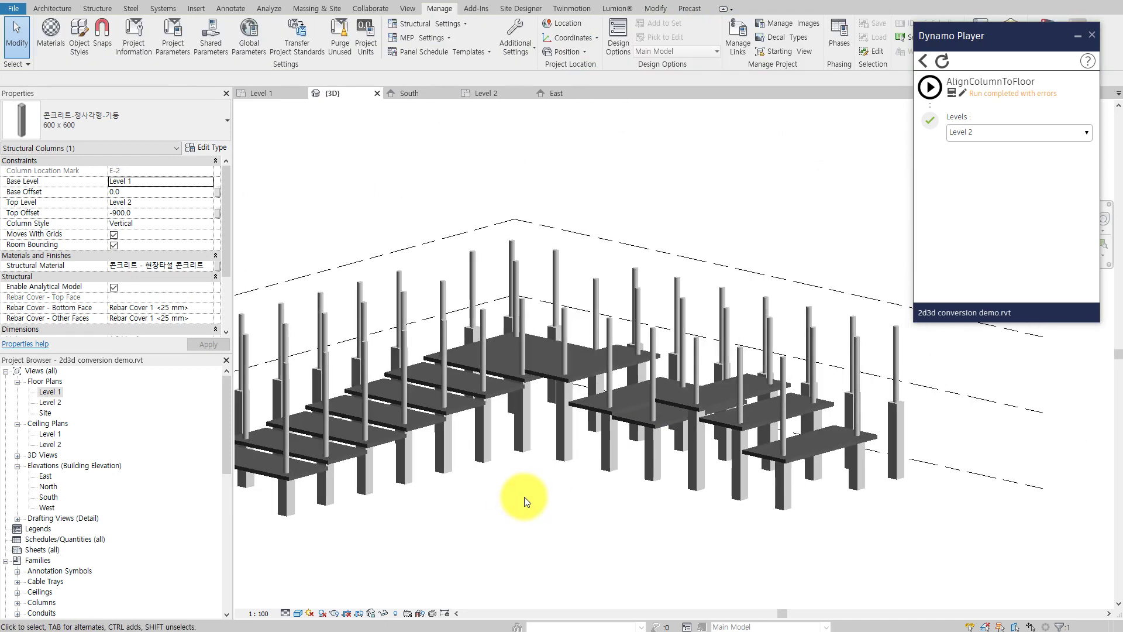
{"action": "mouse_move", "coordinate": [524, 497]}
{"action": "middle_mouse_down", "text": "shift"}
{"action": "mouse_move", "coordinate": [515, 538]}
{"action": "mouse_move", "coordinate": [613, 466]}
{"action": "middle_mouse_up", "text": "shift"}
Set the next slab's Height Offset From Level to -900, abandoning an accidental Copy
{"action": "left_click", "coordinate": [640, 358]}
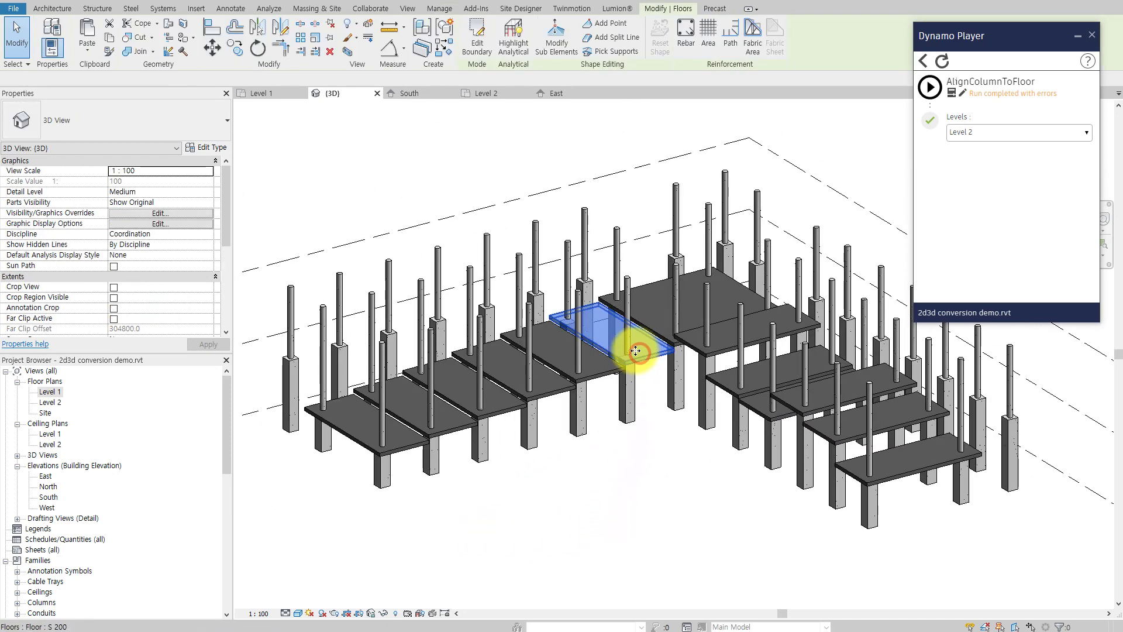
{"action": "left_click", "coordinate": [143, 181]}
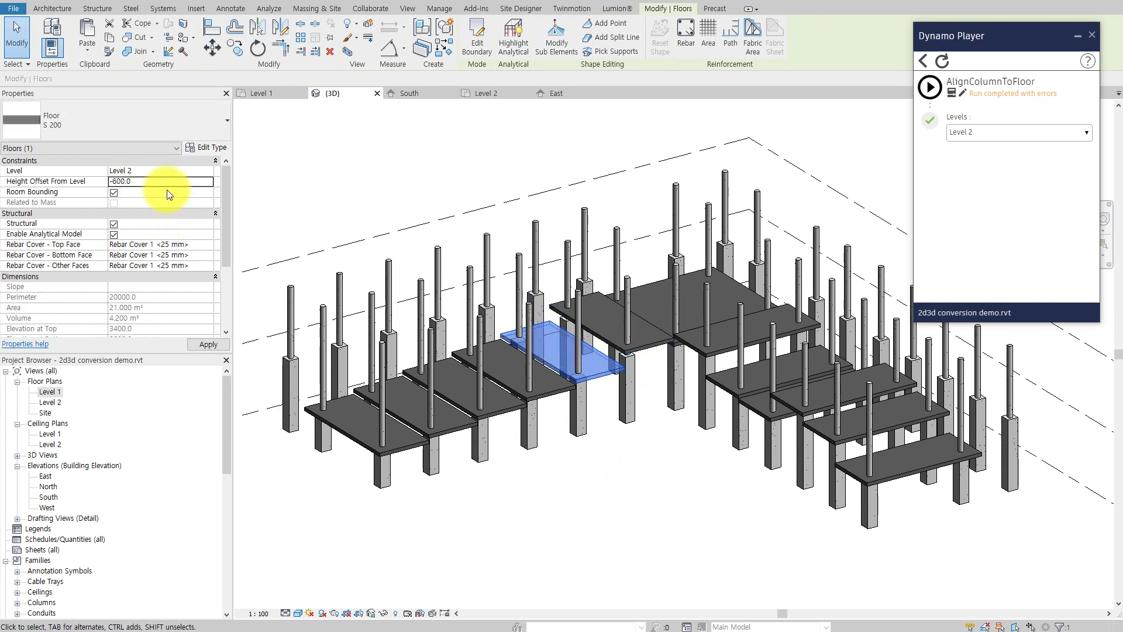
{"action": "left_click", "coordinate": [144, 184]}
{"action": "key", "text": "BackSpace"}
{"action": "key", "text": "BackSpace"}
{"action": "type", "text": "-900"}
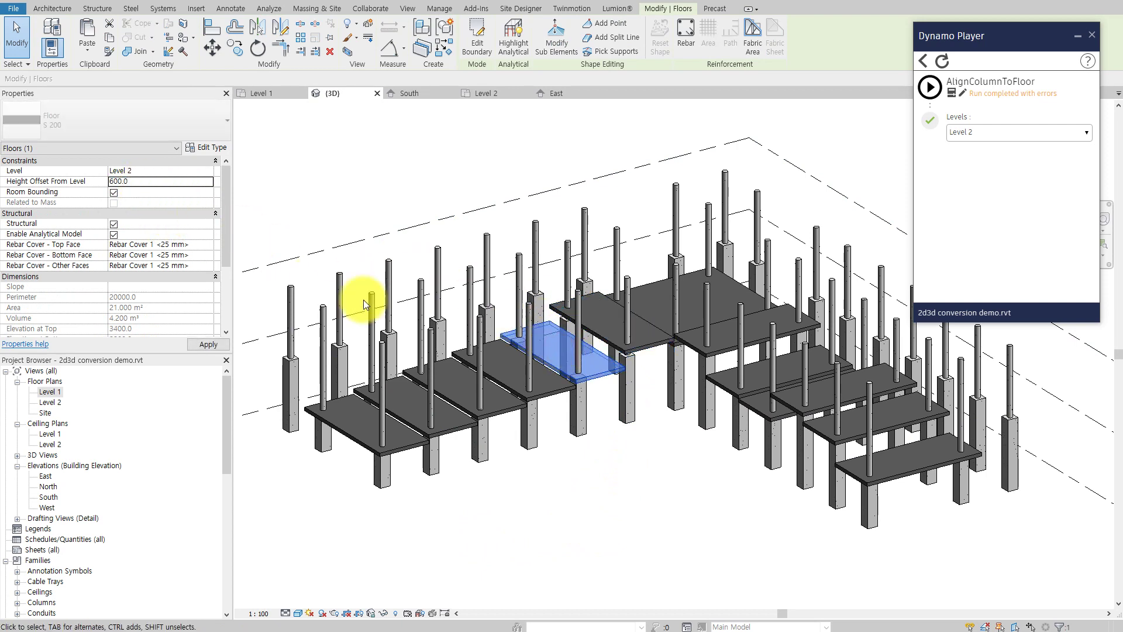
{"action": "left_click", "coordinate": [148, 181]}
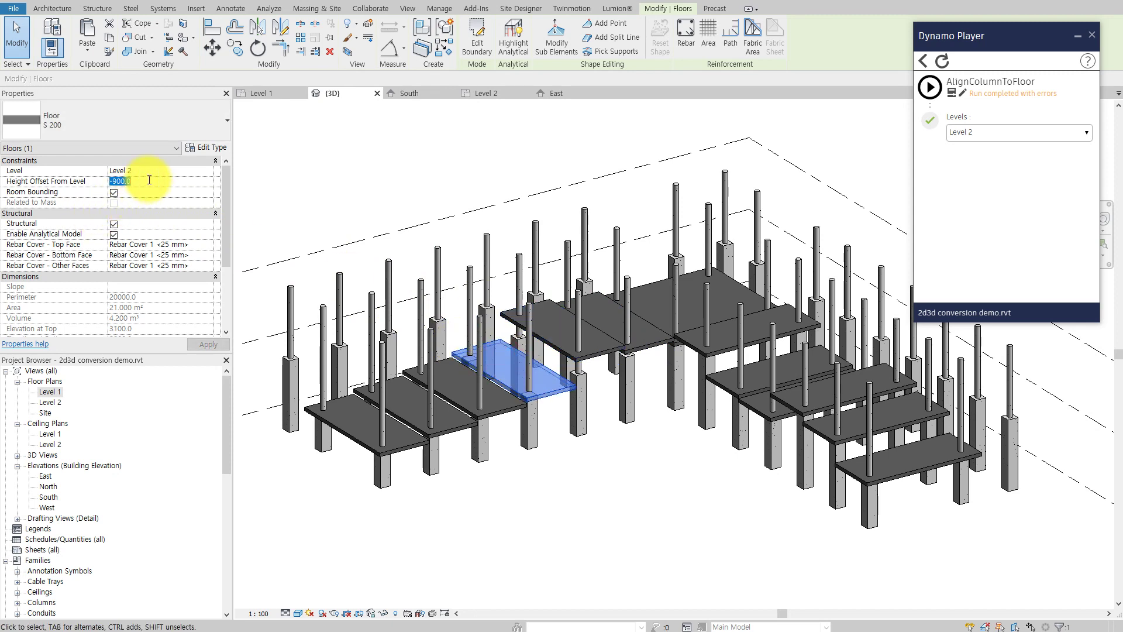
{"action": "key", "text": "c"}
{"action": "key", "text": "o"}
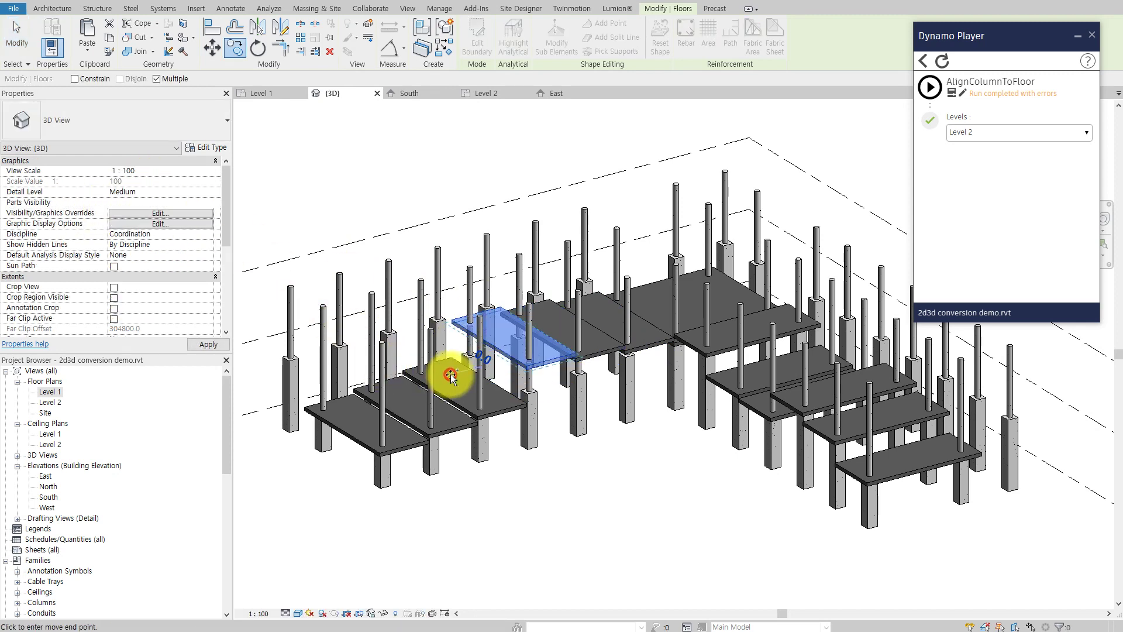
{"action": "left_click", "coordinate": [447, 373]}
{"action": "left_click", "coordinate": [17, 36]}
Give the end slab a height offset of 1800, undoing a mistaken entry, then deselect
{"action": "left_click", "coordinate": [465, 389]}
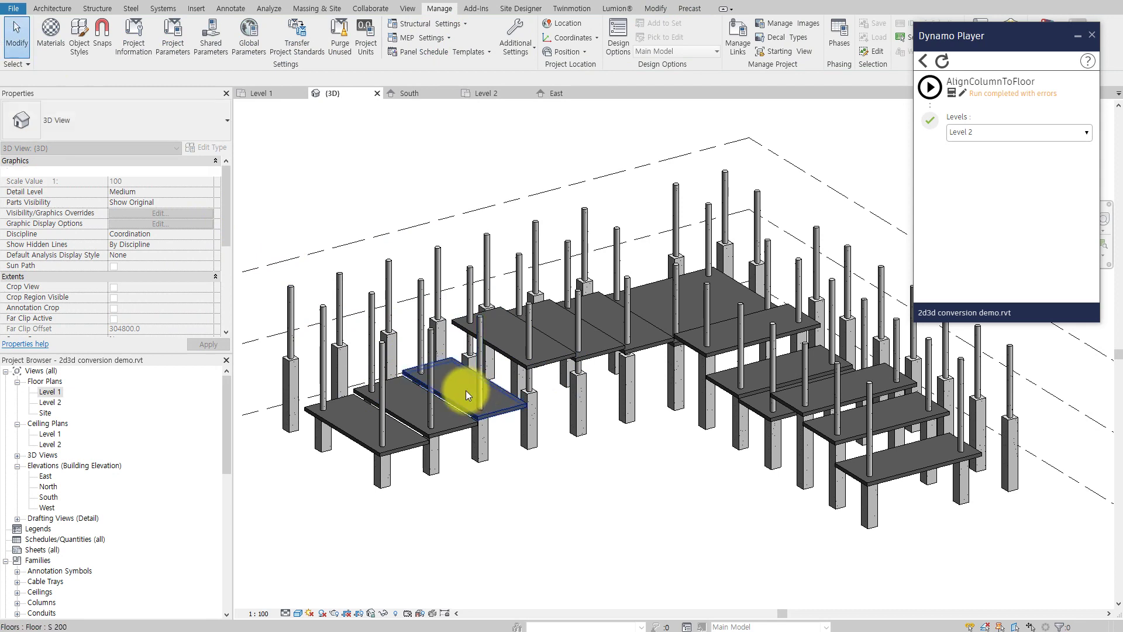
{"action": "left_click", "coordinate": [147, 181]}
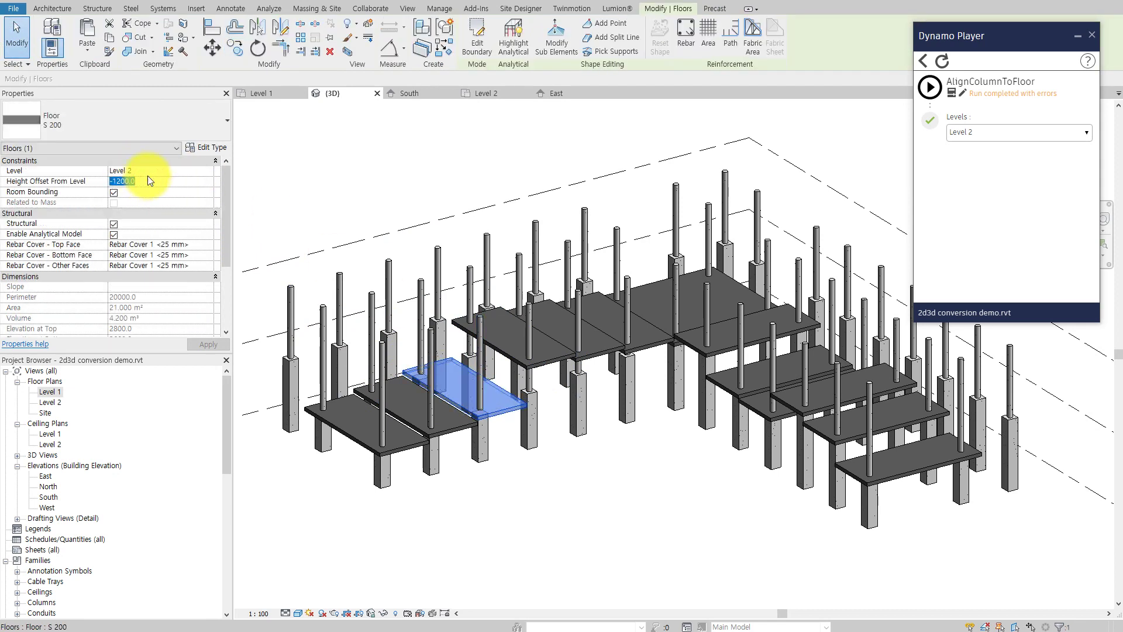
{"action": "type", "text": "1200"}
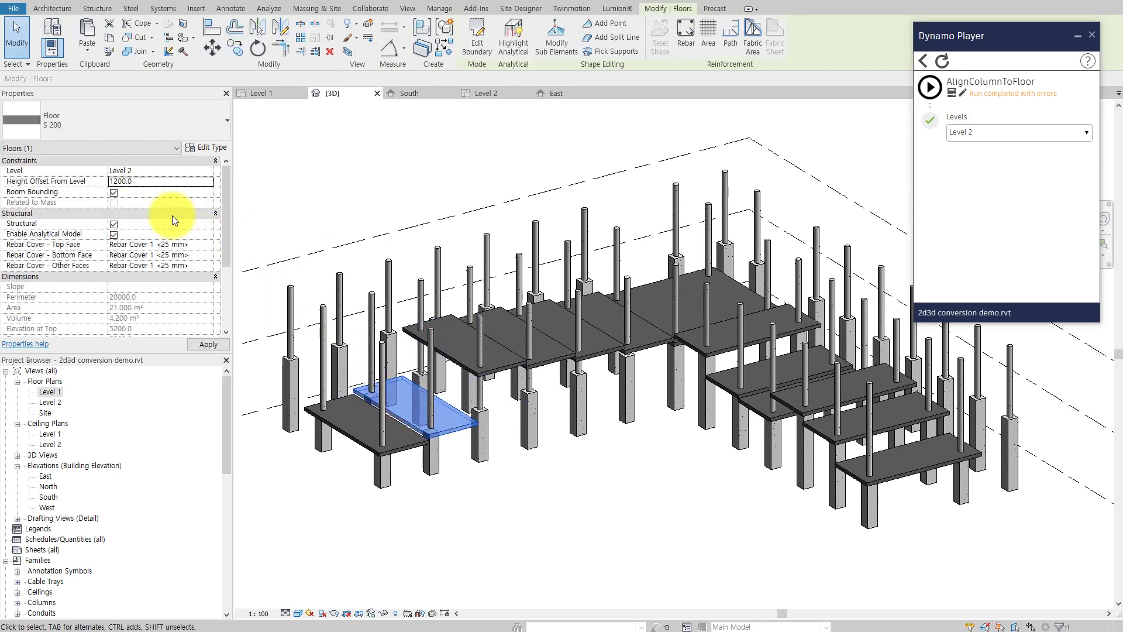
{"action": "key", "text": "ctrl+z"}
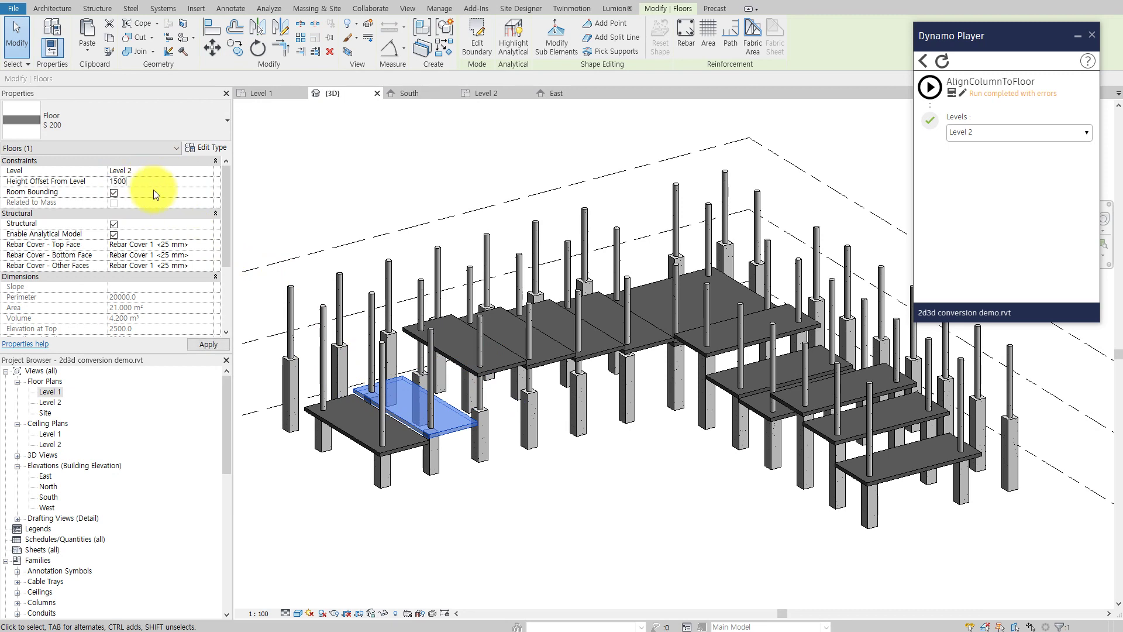
{"action": "type", "text": "-1800"}
{"action": "left_click", "coordinate": [153, 182]}
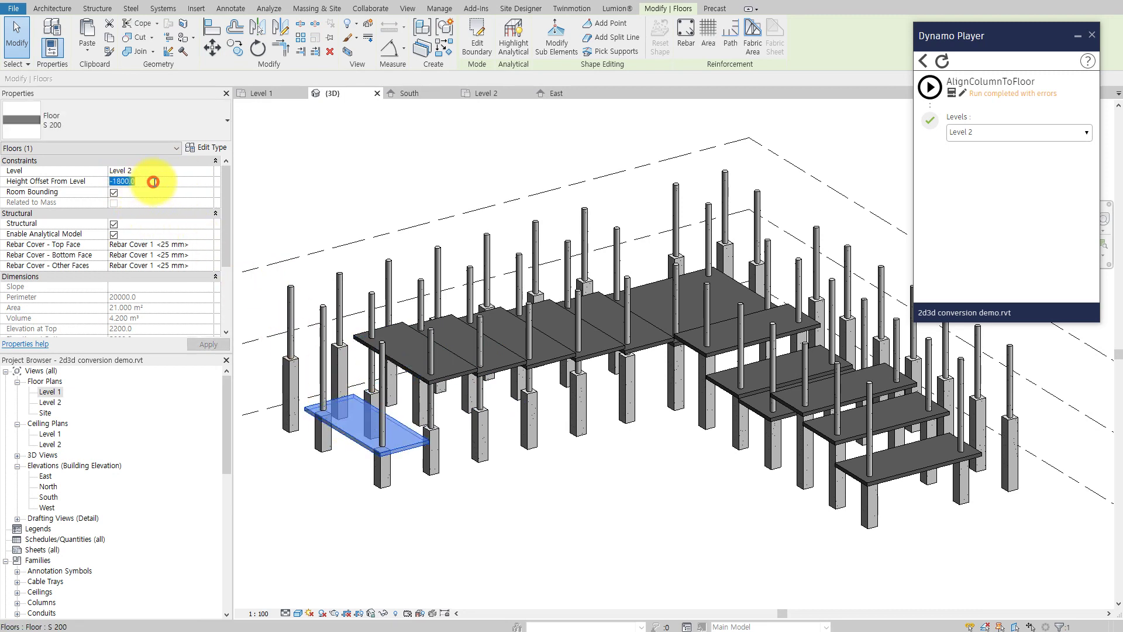
{"action": "type", "text": "1800"}
{"action": "key", "text": "Return"}
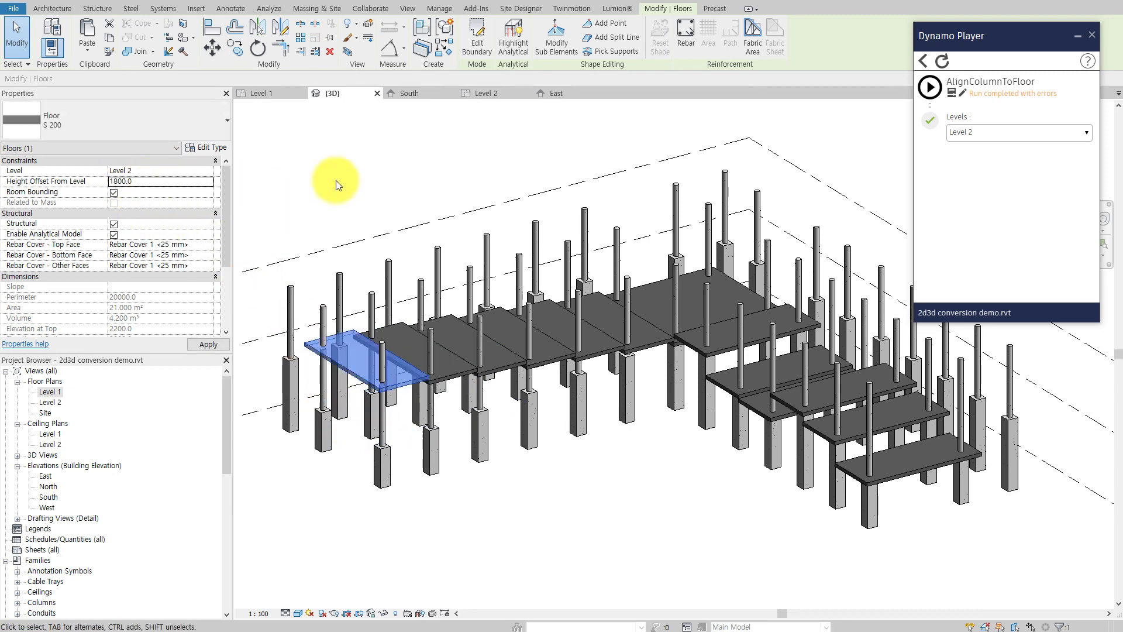
{"action": "left_click", "coordinate": [375, 164]}
{"action": "mouse_move", "coordinate": [376, 226]}
{"action": "middle_mouse_down", "text": "shift"}
{"action": "mouse_move", "coordinate": [604, 190]}
{"action": "mouse_move", "coordinate": [371, 181]}
{"action": "middle_mouse_up", "text": "shift"}
Re-run AlignColumnToFloor on Level 2 and orbit to a low side view of the slabs
{"action": "scroll", "coordinate": [454, 347], "scroll_direction": "up", "scroll_amount": 3}
{"action": "scroll", "coordinate": [476, 388], "scroll_direction": "up", "scroll_amount": 2}
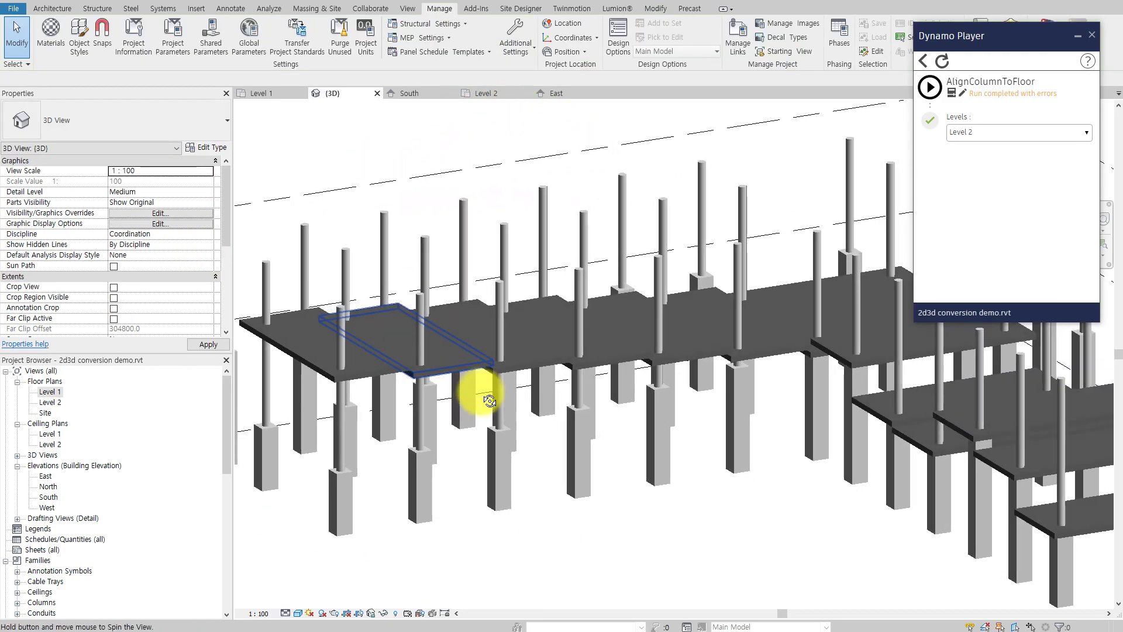
{"action": "scroll", "coordinate": [507, 410], "scroll_direction": "up", "scroll_amount": 2}
{"action": "middle_click_drag", "start_coordinate": [508, 410], "coordinate": [707, 486]}
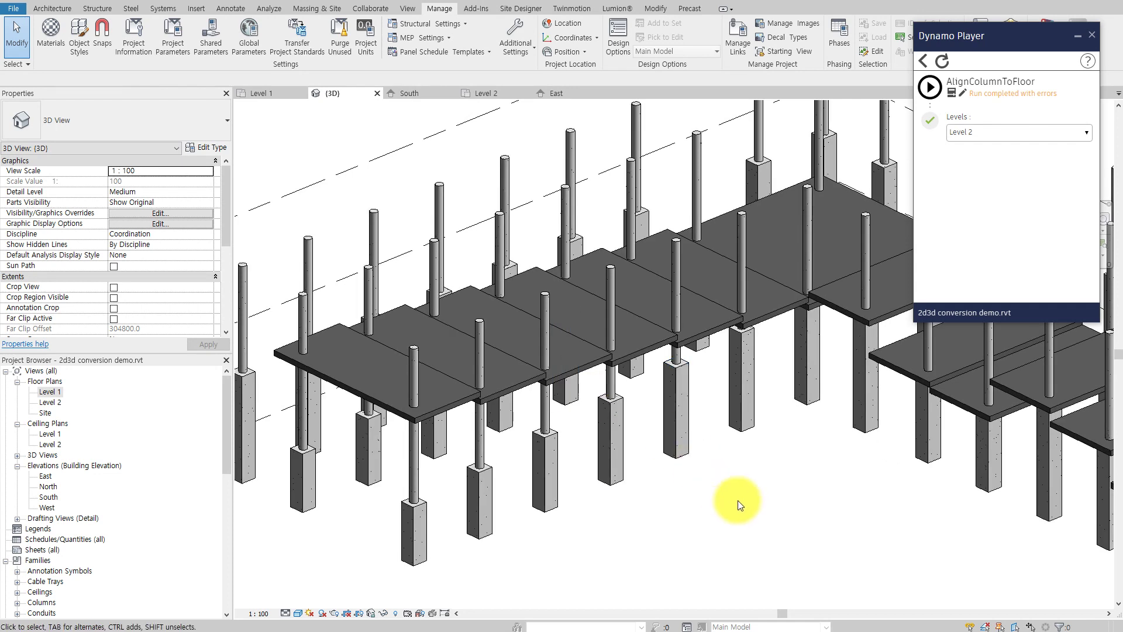
{"action": "left_click", "coordinate": [929, 86]}
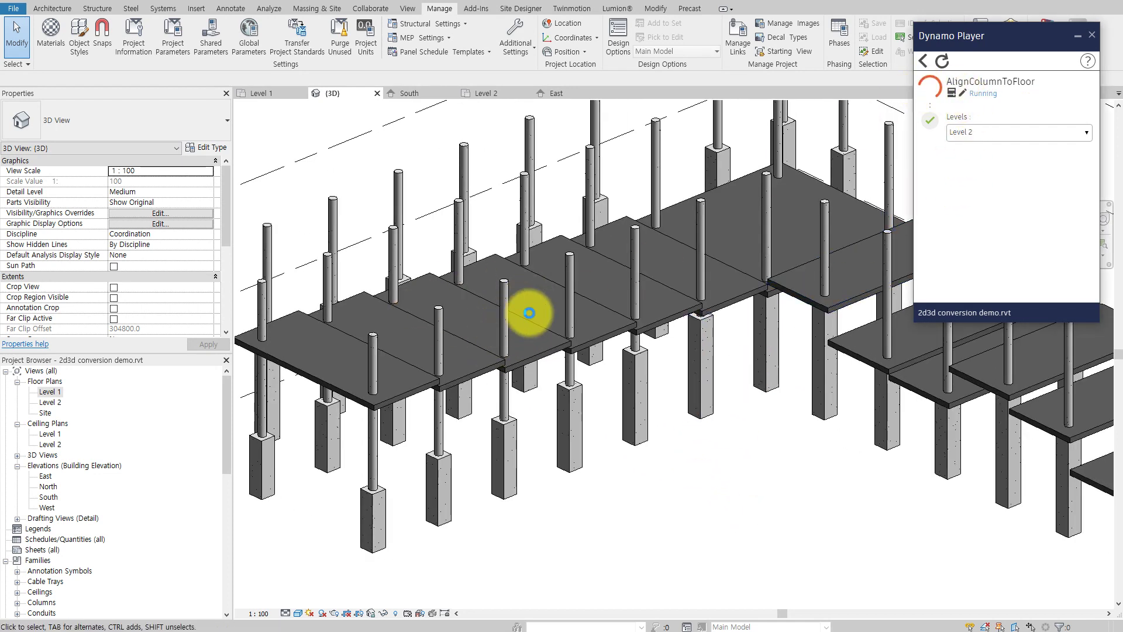
{"action": "mouse_move", "coordinate": [657, 544]}
{"action": "middle_mouse_down", "text": "shift"}
{"action": "mouse_move", "coordinate": [622, 351]}
{"action": "mouse_move", "coordinate": [504, 235]}
{"action": "middle_mouse_up", "text": "shift"}
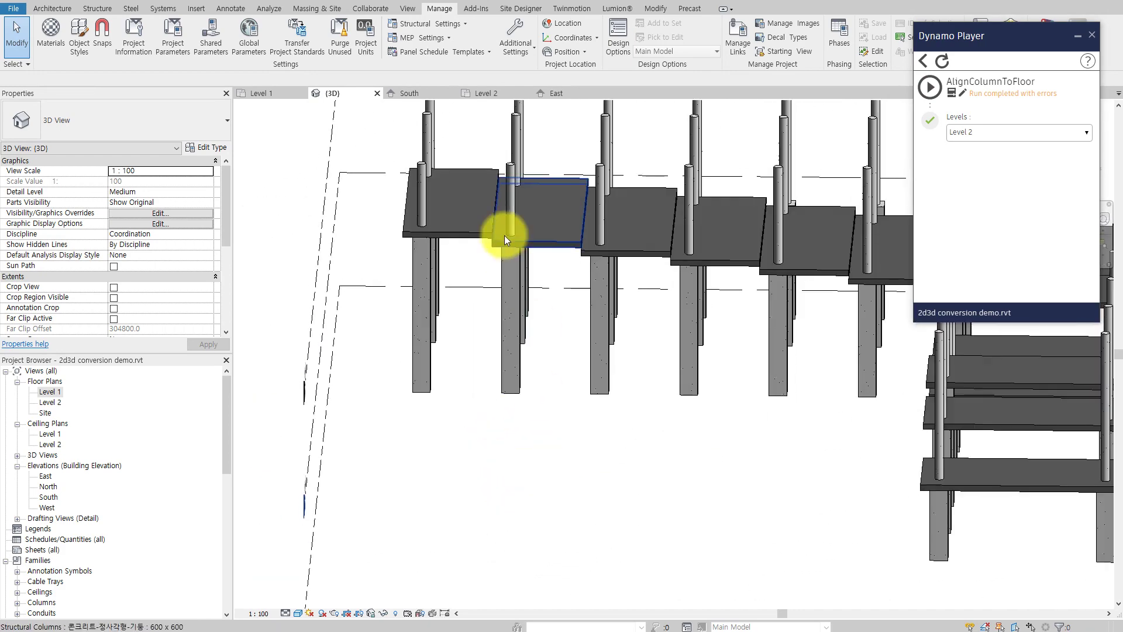
Select slabs and corner columns in turn to compare their offsets in Properties
{"action": "left_click", "coordinate": [421, 194]}
{"action": "mouse_move", "coordinate": [420, 196]}
{"action": "middle_mouse_down", "text": "shift"}
{"action": "mouse_move", "coordinate": [358, 213]}
{"action": "mouse_move", "coordinate": [430, 194]}
{"action": "mouse_move", "coordinate": [597, 262]}
{"action": "mouse_move", "coordinate": [521, 231]}
{"action": "middle_mouse_up", "text": "shift"}
{"action": "left_click", "coordinate": [429, 194]}
{"action": "left_click", "coordinate": [518, 232]}
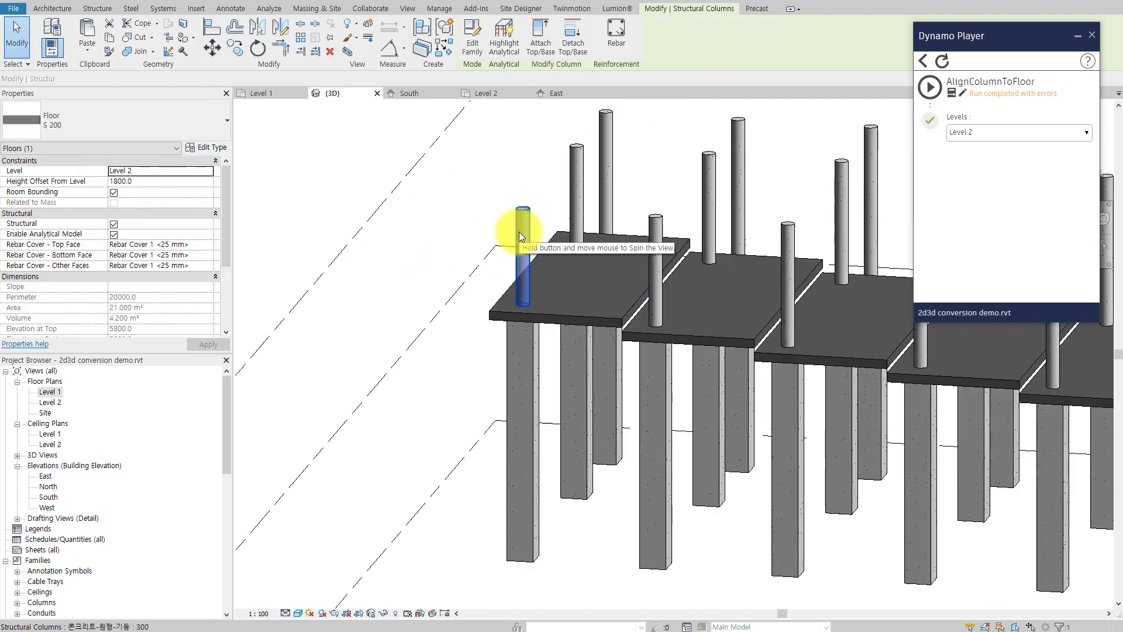
{"action": "left_click", "coordinate": [581, 287]}
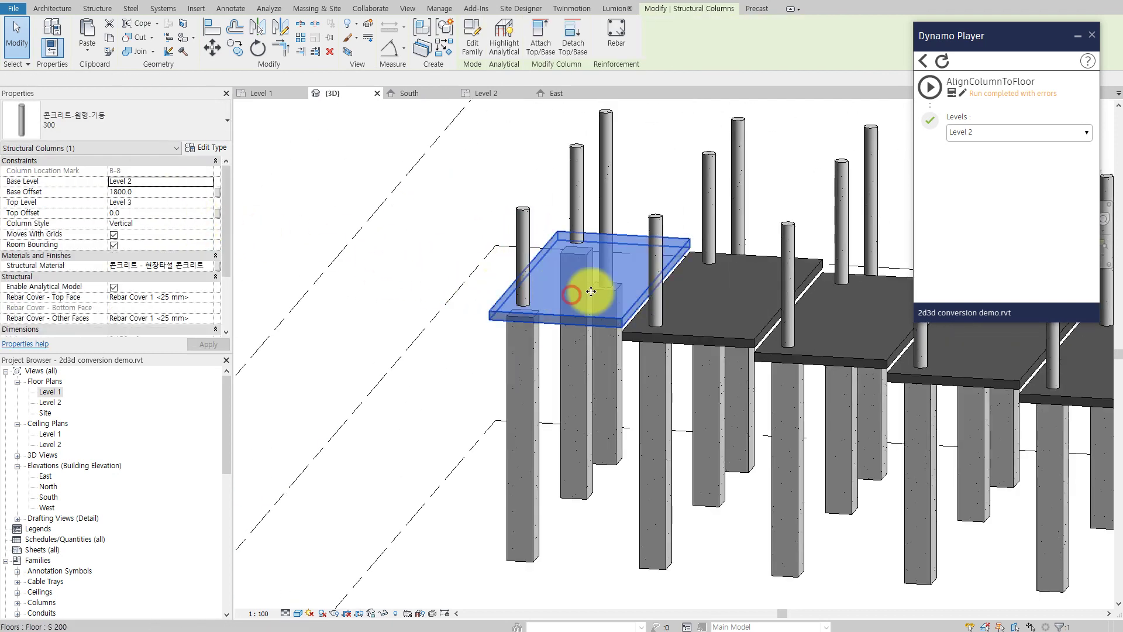
{"action": "left_click", "coordinate": [532, 362]}
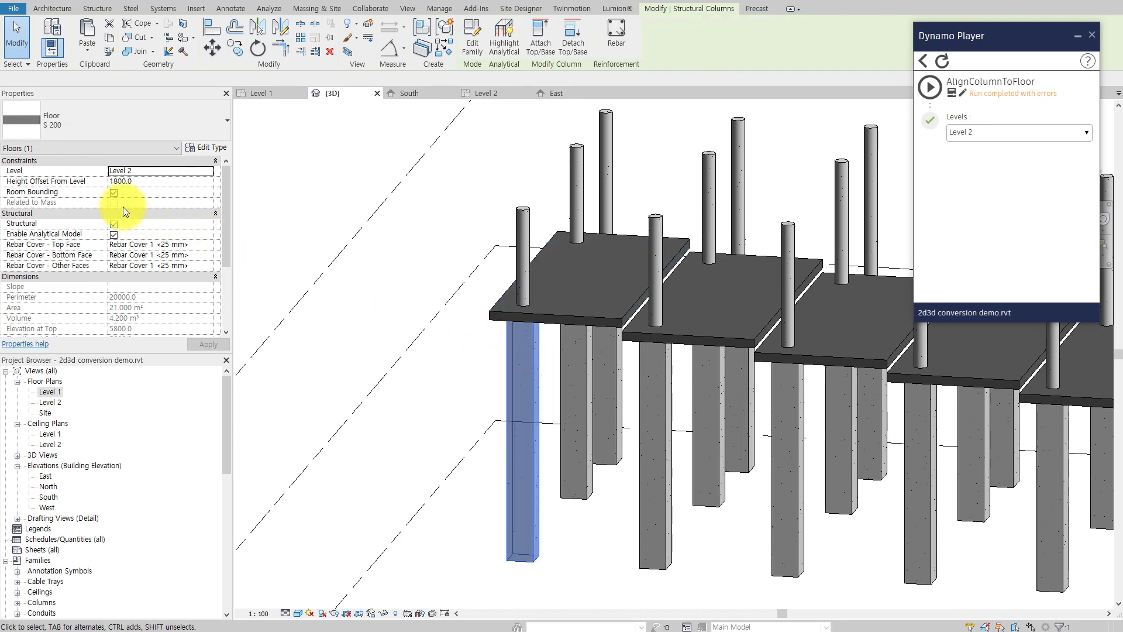
Deselect, zoom out to the whole stepped model, and open AlignColumnToFloor in Dynamo
{"action": "left_click", "coordinate": [375, 266]}
{"action": "scroll", "coordinate": [392, 313], "scroll_direction": "down", "scroll_amount": 5}
{"action": "mouse_move", "coordinate": [392, 313]}
{"action": "middle_mouse_down"}
{"action": "mouse_move", "coordinate": [572, 347]}
{"action": "mouse_move", "coordinate": [484, 393]}
{"action": "mouse_move", "coordinate": [520, 436]}
{"action": "middle_mouse_up"}
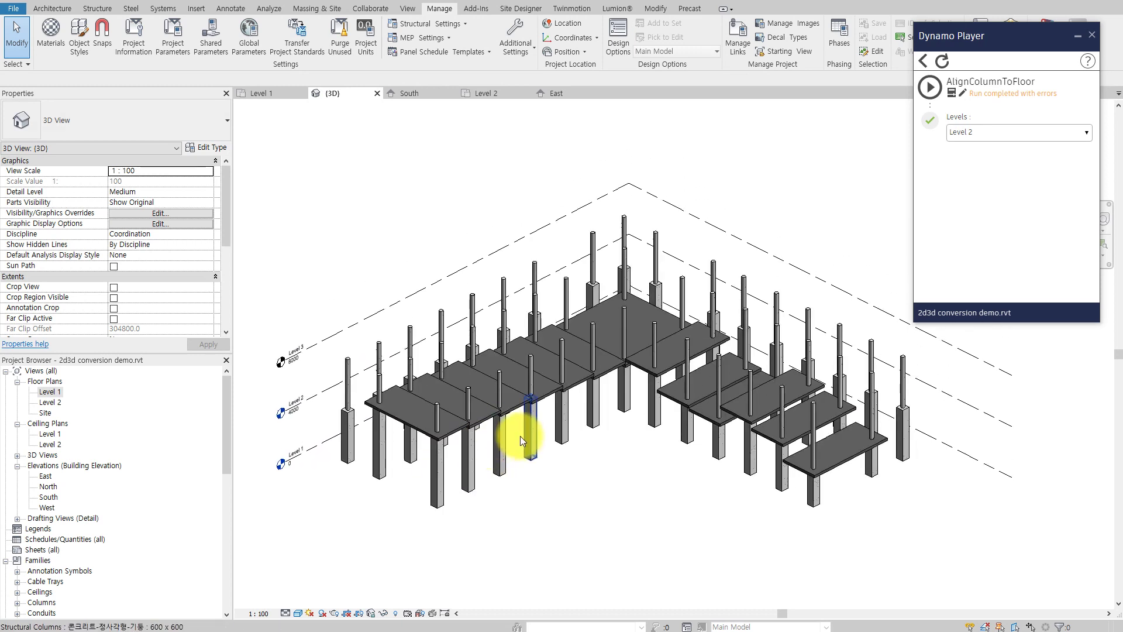
{"action": "left_click", "coordinate": [953, 90]}
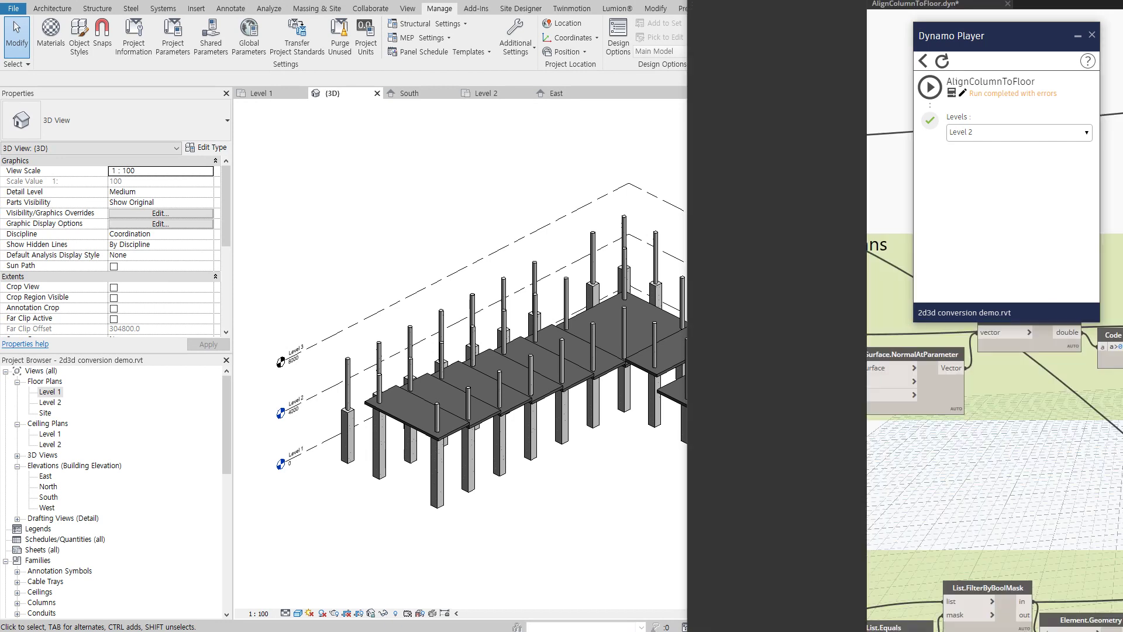
Reposition the Dynamo window and confirm the Levels node stays at Level 2
{"action": "left_click_drag", "start_coordinate": [1015, 59], "coordinate": [1015, 163]}
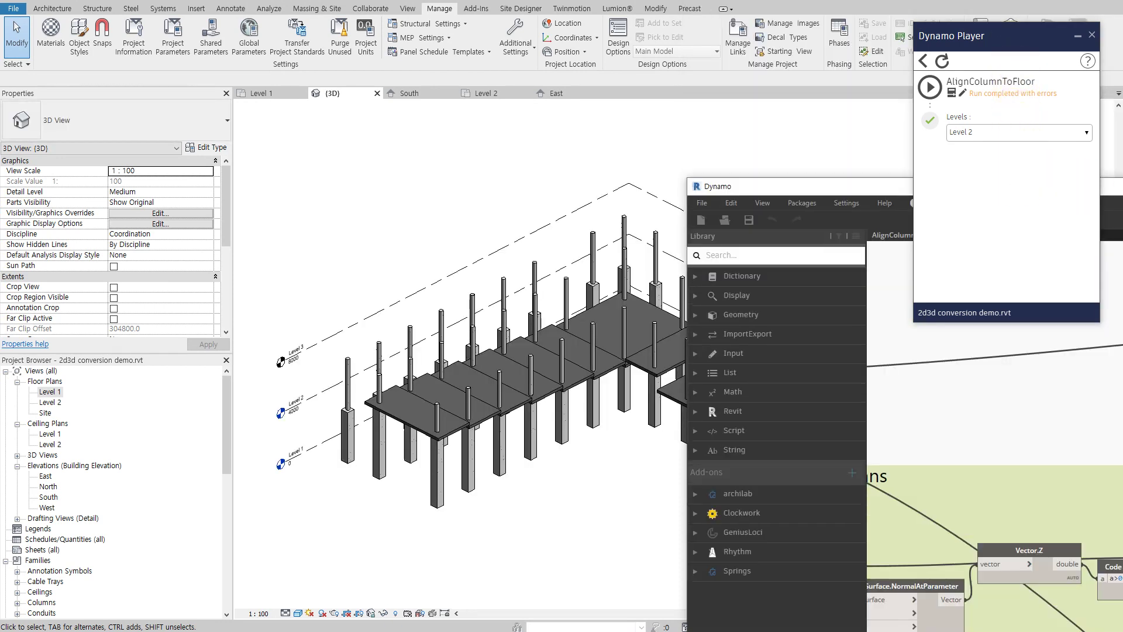
{"action": "left_click_drag", "start_coordinate": [760, 186], "coordinate": [639, 0]}
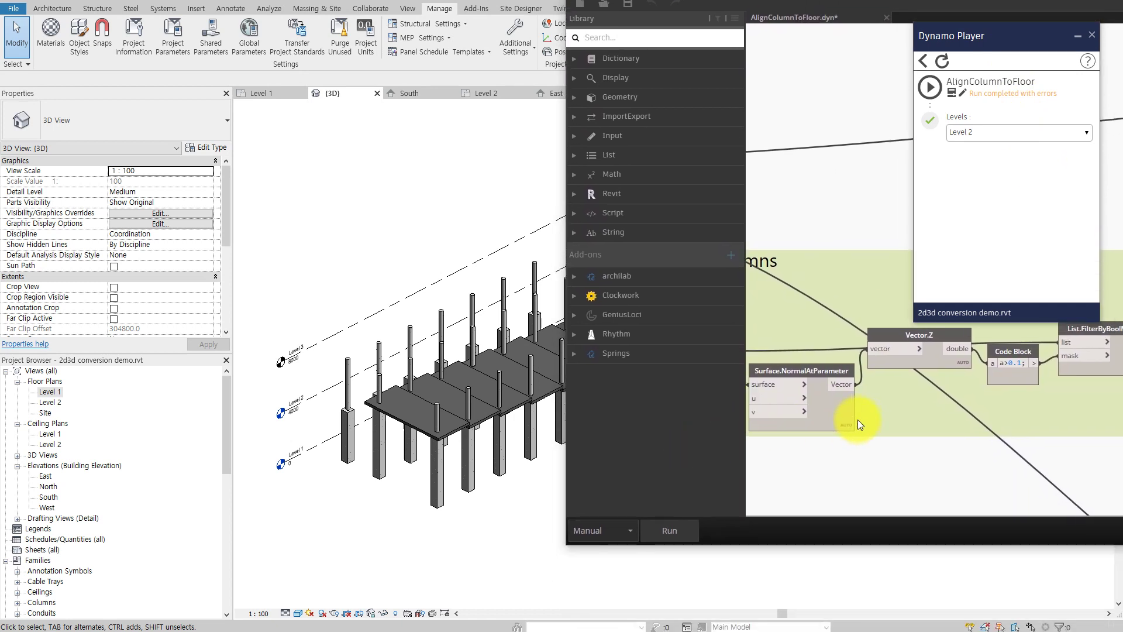
{"action": "scroll", "coordinate": [858, 420], "scroll_direction": "down", "scroll_amount": 5}
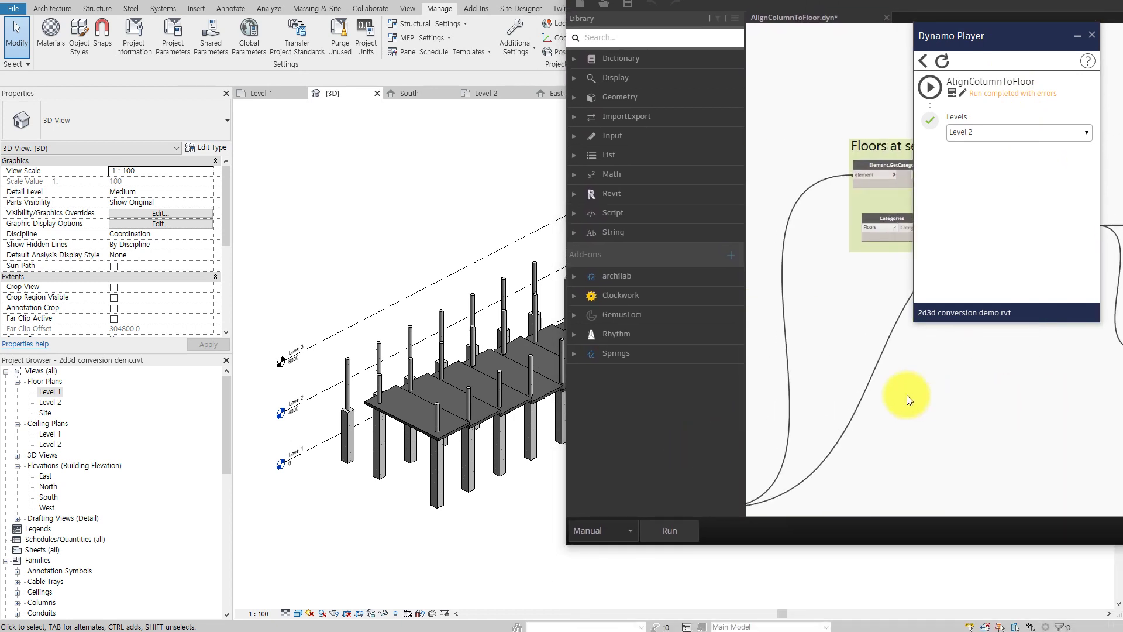
{"action": "middle_click_drag", "start_coordinate": [907, 395], "coordinate": [874, 402]}
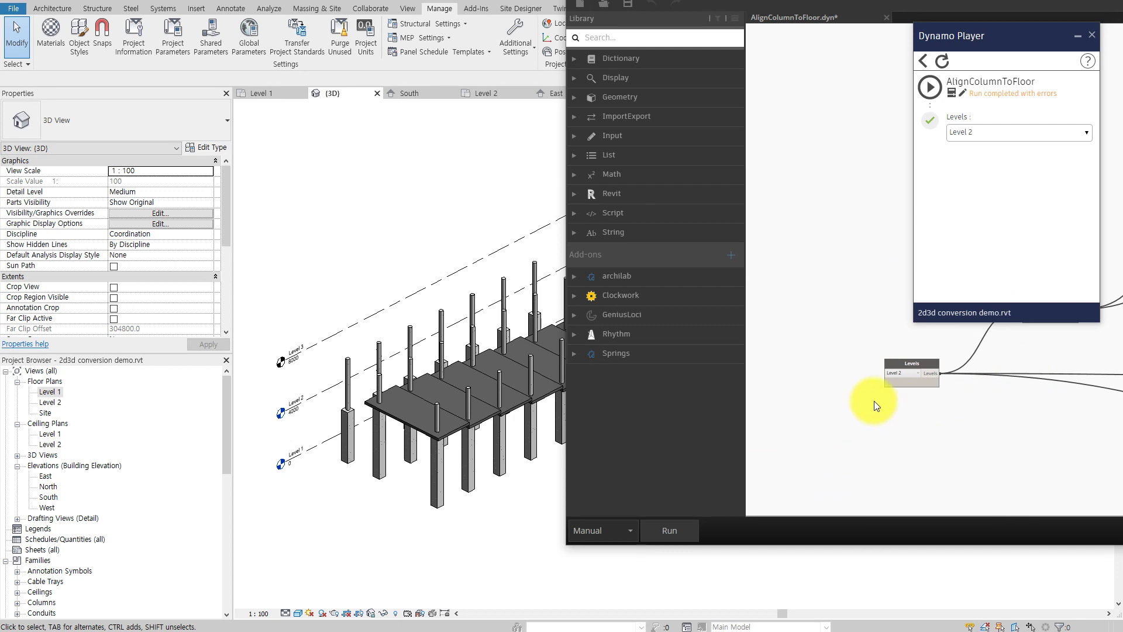
{"action": "scroll", "coordinate": [900, 401], "scroll_direction": "up", "scroll_amount": 2}
{"action": "left_click", "coordinate": [914, 357]}
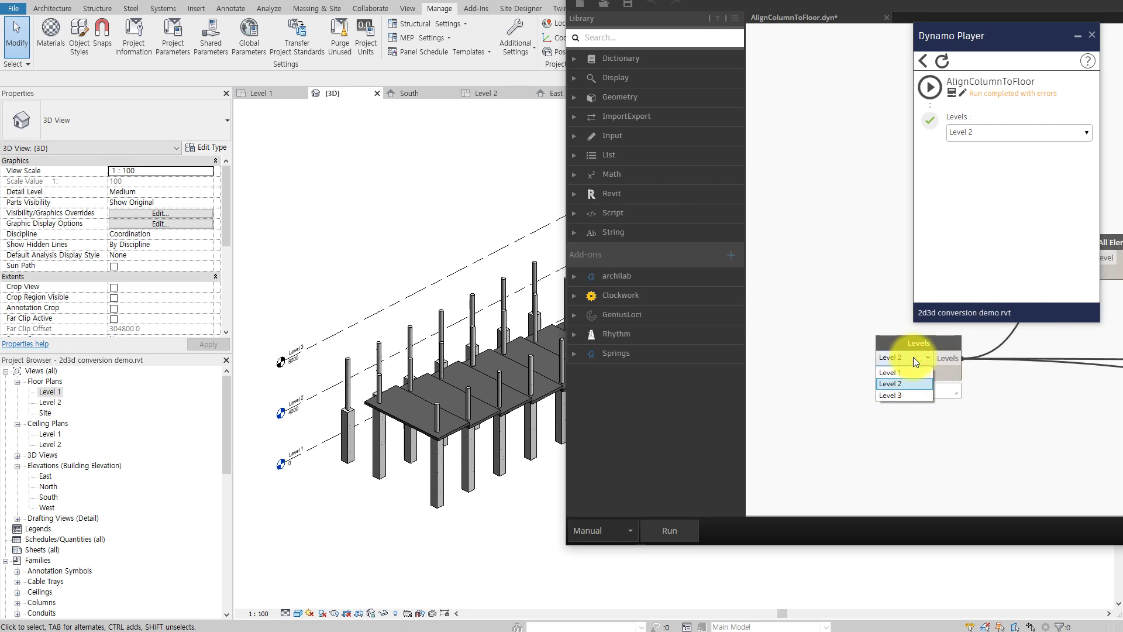
{"action": "left_click", "coordinate": [914, 357]}
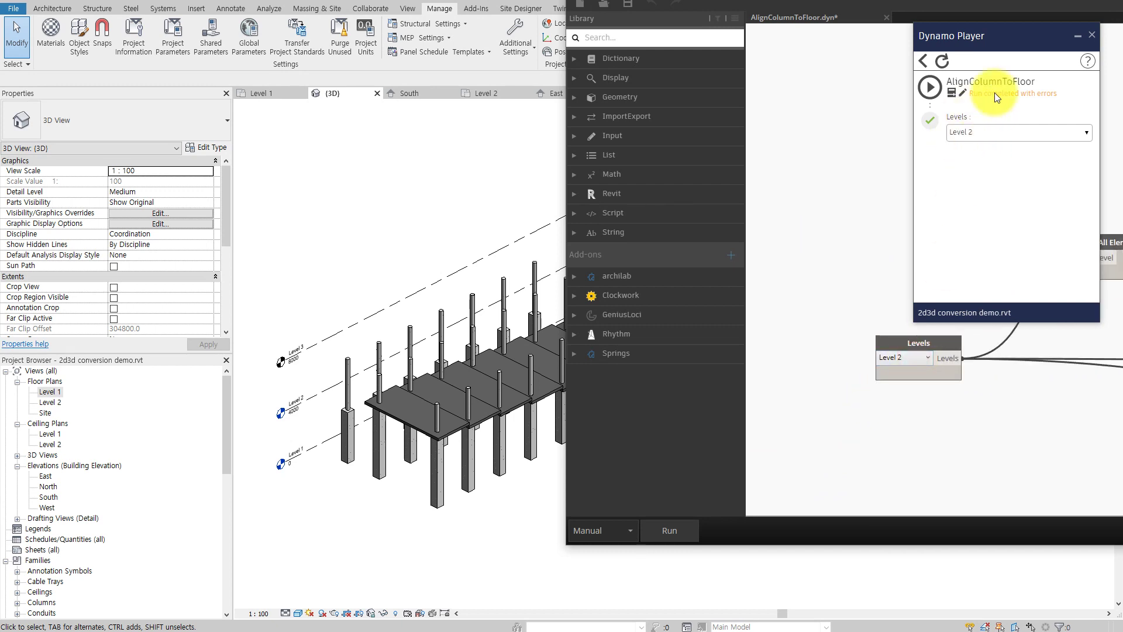
Close Dynamo Player and move the Dynamo window top-left, enlarging it to fill the screen
{"action": "left_click_drag", "start_coordinate": [1005, 35], "coordinate": [401, 95]}
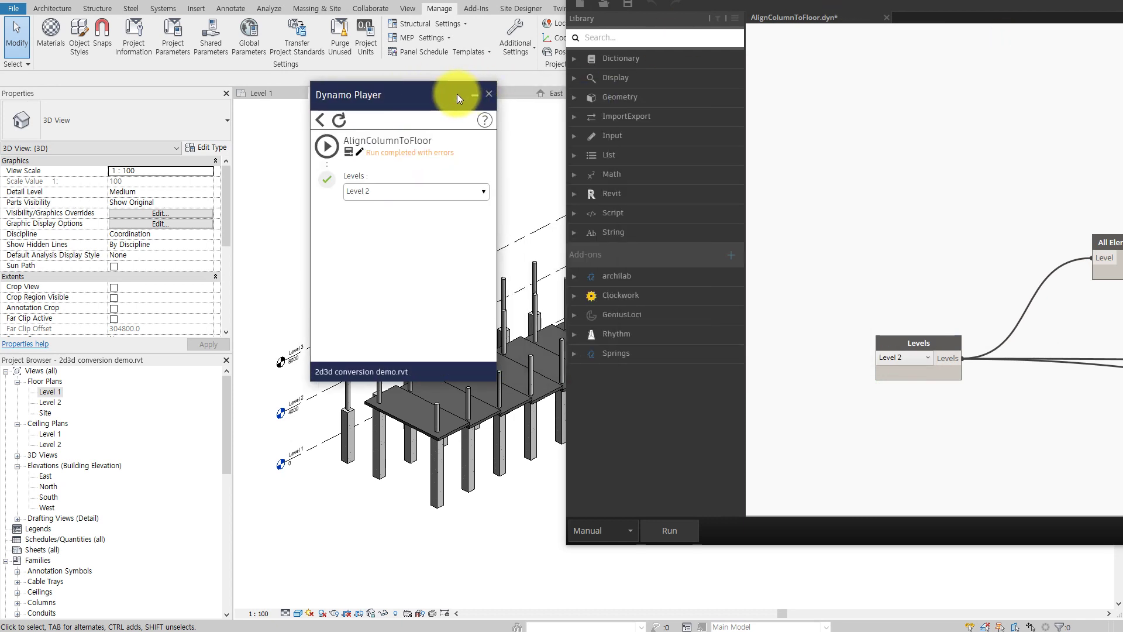
{"action": "left_click", "coordinate": [474, 94]}
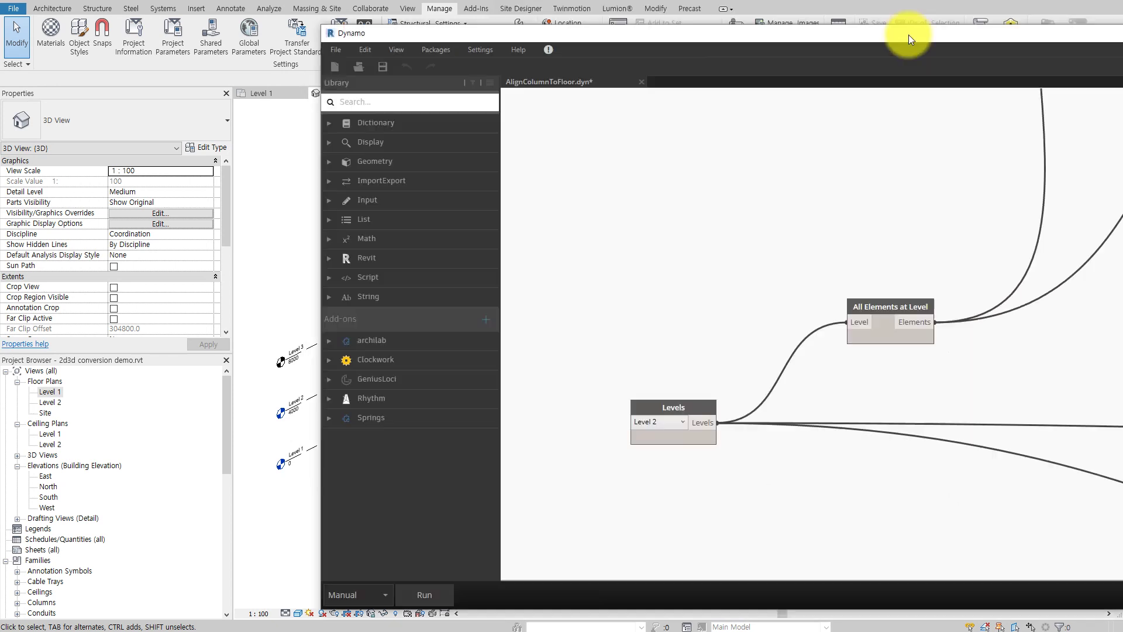
{"action": "left_click_drag", "start_coordinate": [910, 39], "coordinate": [591, 14]}
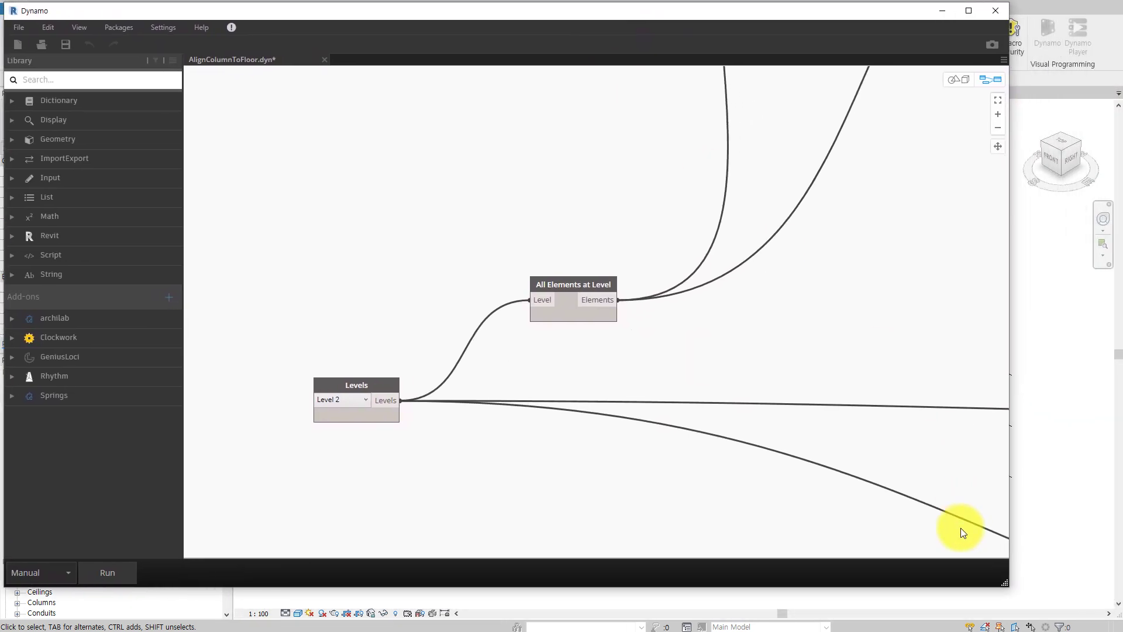
{"action": "left_click_drag", "start_coordinate": [1004, 583], "coordinate": [1106, 623]}
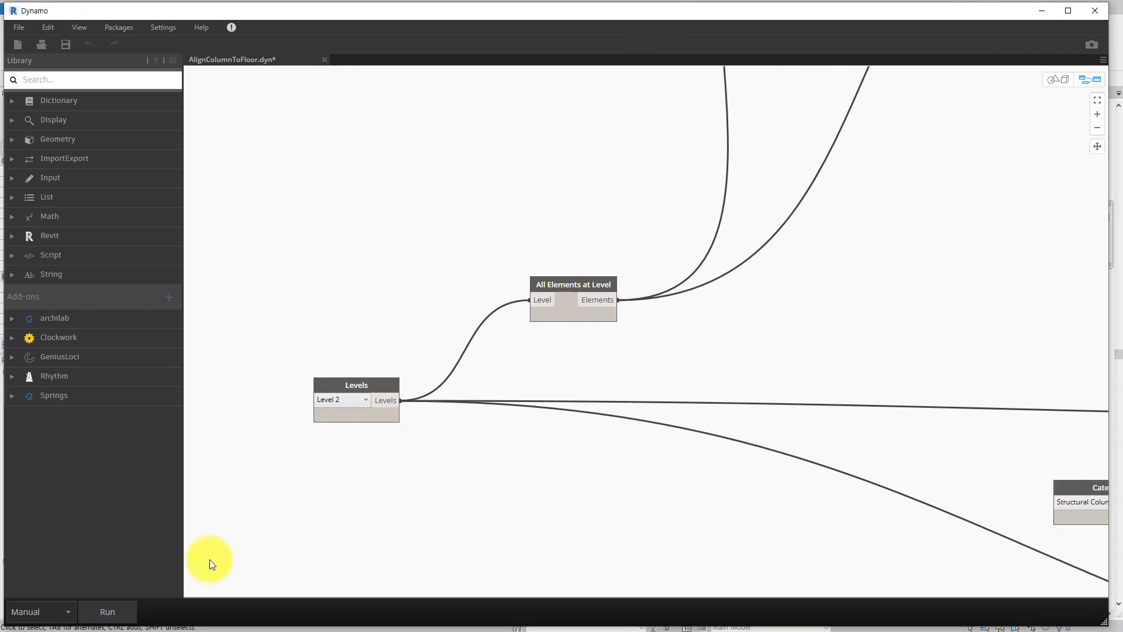
Run the AlignColumnToFloor graph, then pan the canvas to the Floors at selected level group
{"action": "left_click", "coordinate": [111, 615]}
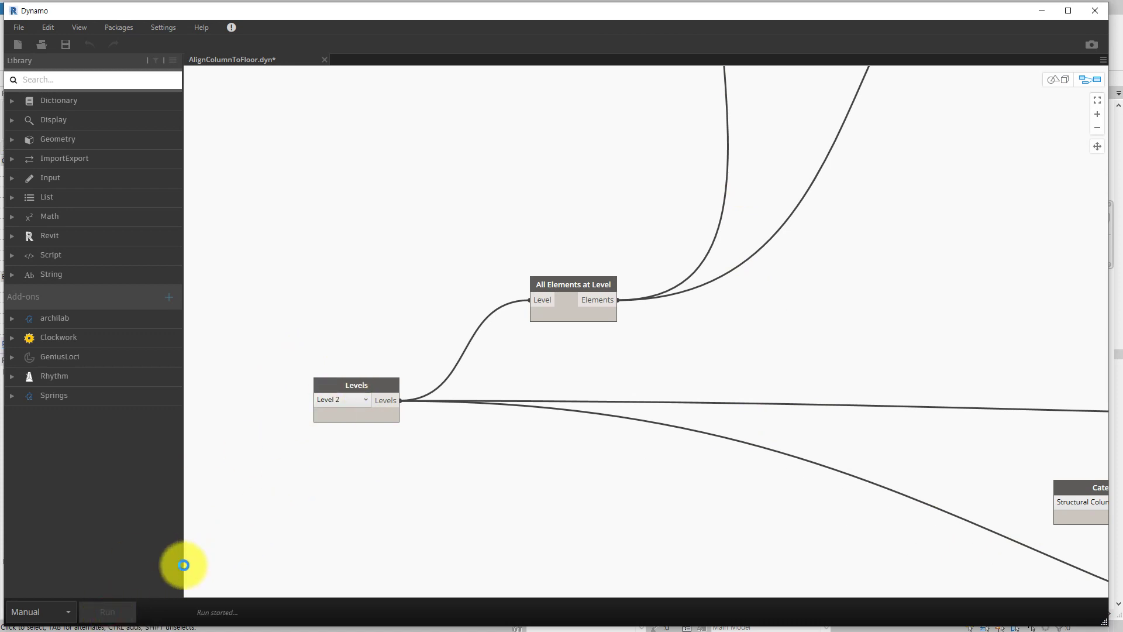
{"action": "scroll", "coordinate": [468, 316], "scroll_direction": "down", "scroll_amount": 2}
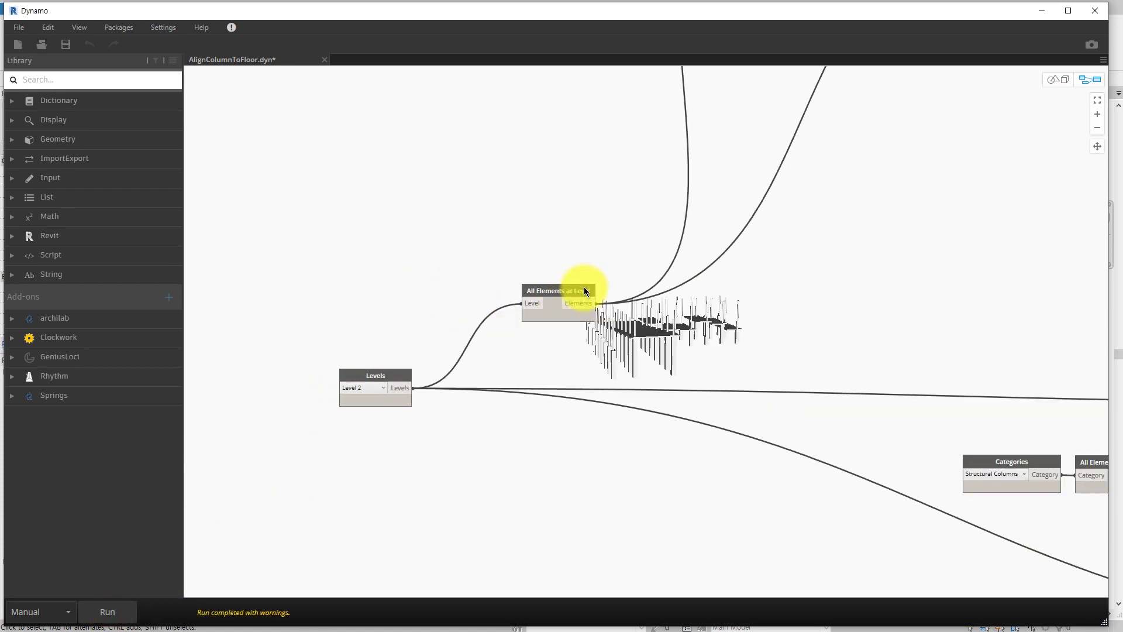
{"action": "middle_click_drag", "start_coordinate": [586, 291], "coordinate": [593, 338]}
{"action": "scroll", "coordinate": [593, 338], "scroll_direction": "up", "scroll_amount": 2}
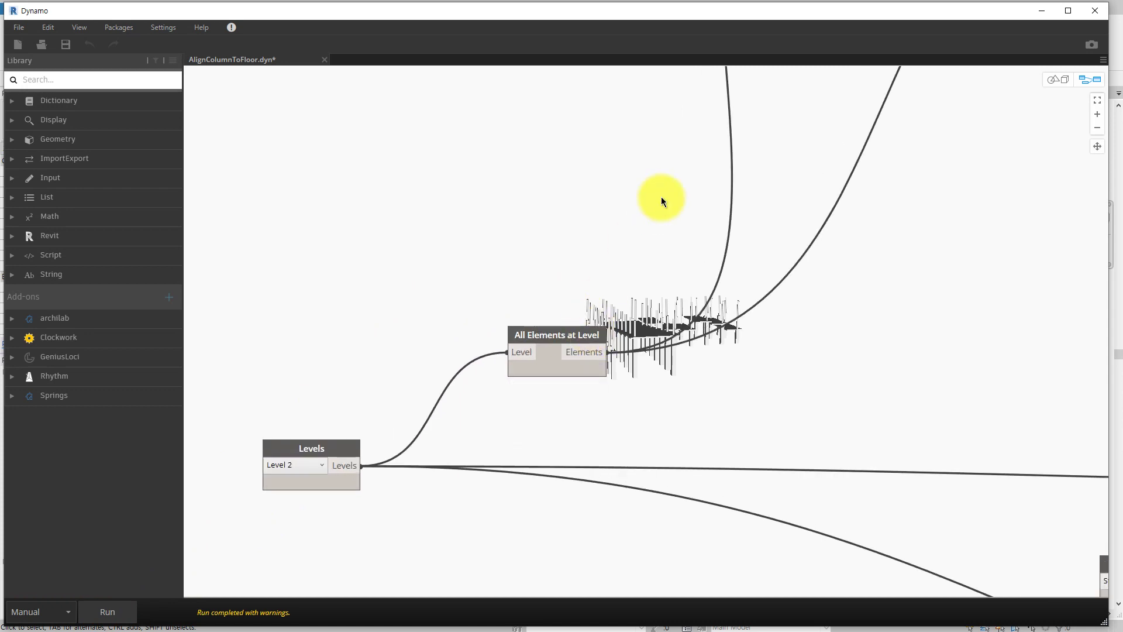
{"action": "middle_click_drag", "start_coordinate": [660, 201], "coordinate": [627, 514]}
{"action": "middle_click_drag", "start_coordinate": [557, 338], "coordinate": [310, 382]}
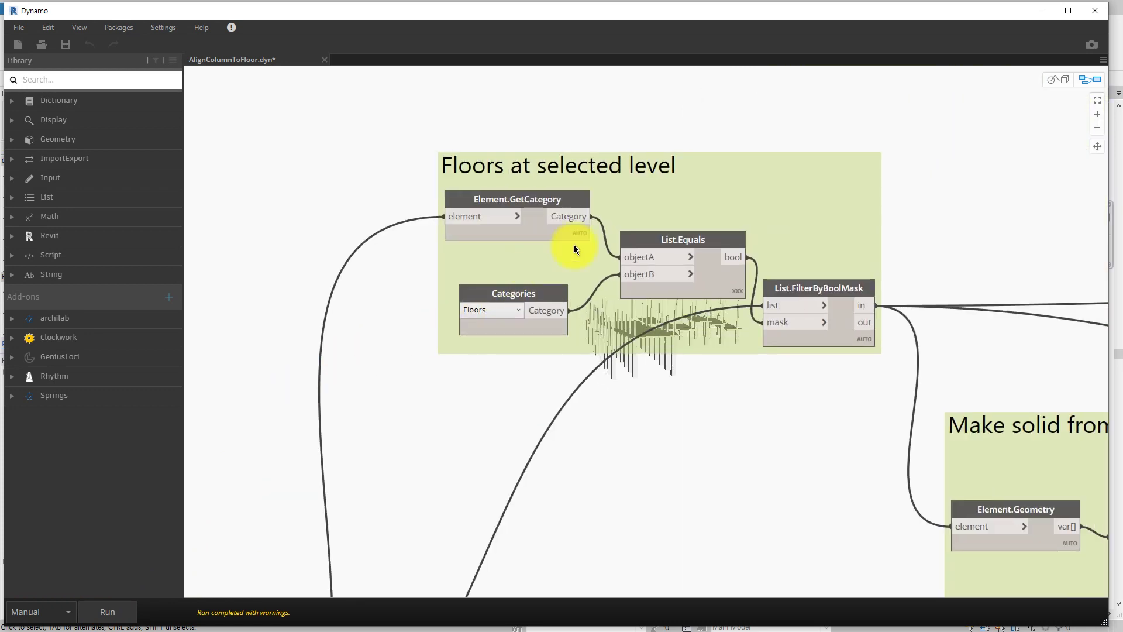
{"action": "left_click_drag", "start_coordinate": [657, 181], "coordinate": [666, 135]}
{"action": "left_click", "coordinate": [672, 390]}
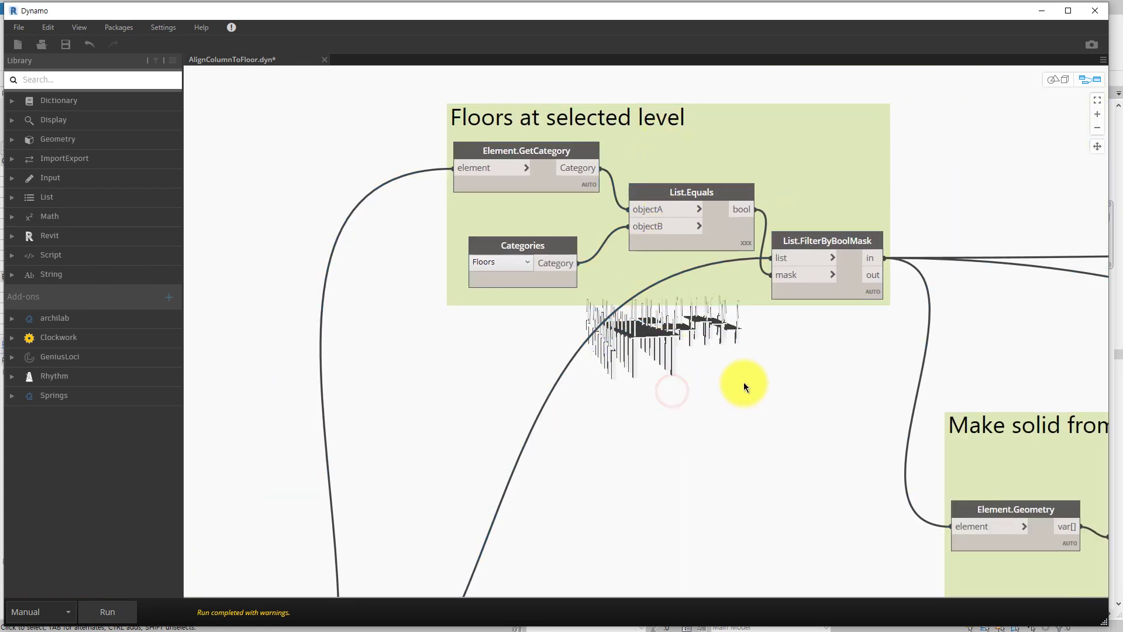
{"action": "mouse_move", "coordinate": [655, 374]}
{"action": "middle_mouse_down"}
{"action": "mouse_move", "coordinate": [447, 275]}
{"action": "mouse_move", "coordinate": [258, 252]}
{"action": "middle_mouse_up"}
{"action": "middle_click_drag", "start_coordinate": [496, 310], "coordinate": [326, 263]}
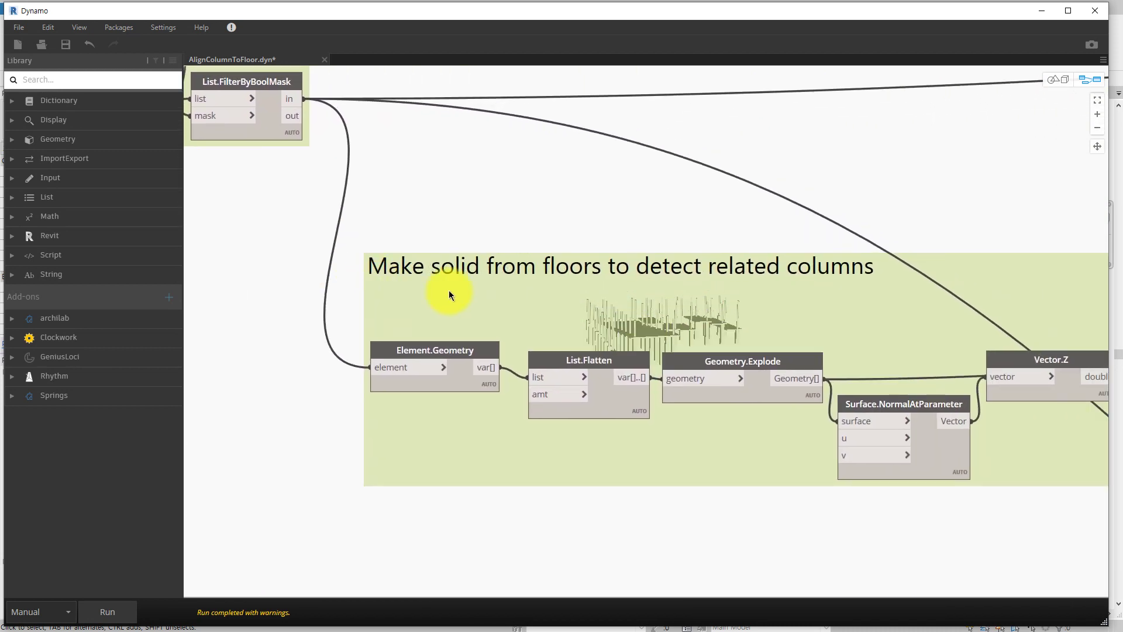
{"action": "middle_click_drag", "start_coordinate": [451, 293], "coordinate": [373, 293]}
{"action": "mouse_move", "coordinate": [602, 294]}
{"action": "middle_mouse_down"}
{"action": "mouse_move", "coordinate": [558, 297]}
{"action": "mouse_move", "coordinate": [597, 297]}
{"action": "middle_mouse_up"}
{"action": "scroll", "coordinate": [558, 297], "scroll_direction": "down", "scroll_amount": 2}
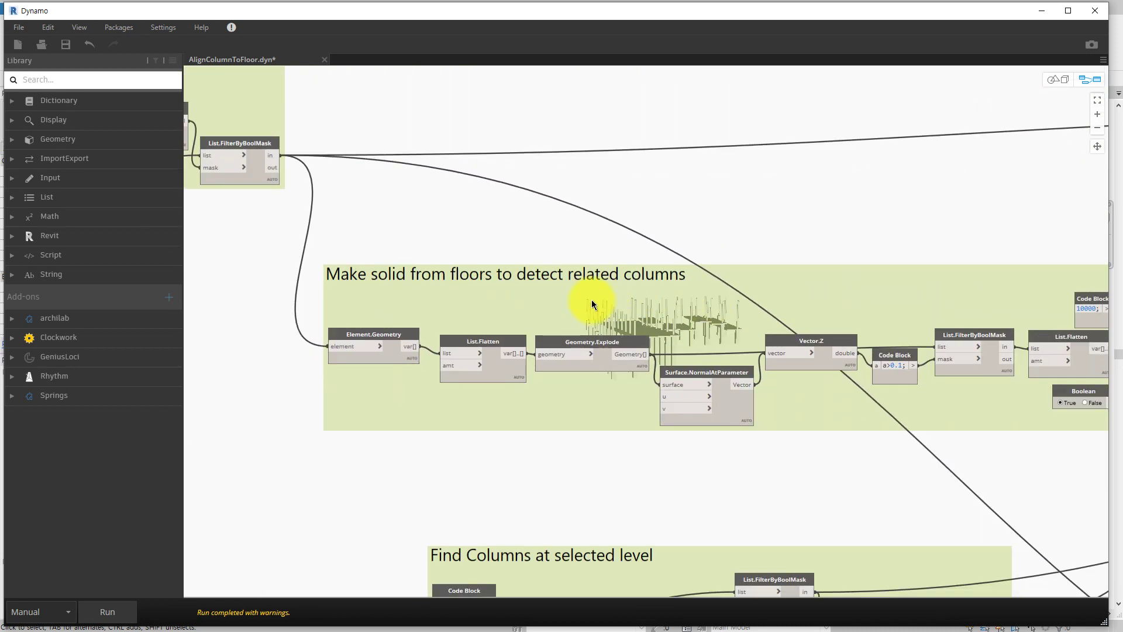
{"action": "scroll", "coordinate": [537, 314], "scroll_direction": "down", "scroll_amount": 2}
{"action": "scroll", "coordinate": [537, 313], "scroll_direction": "up", "scroll_amount": 1}
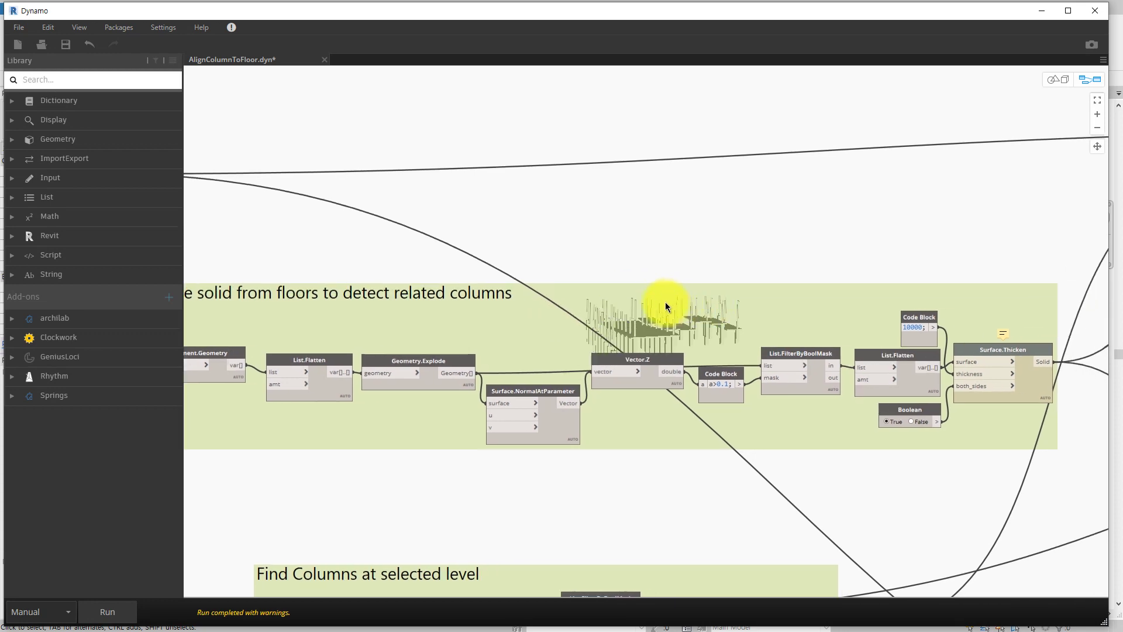
{"action": "scroll", "coordinate": [666, 304], "scroll_direction": "down", "scroll_amount": 2}
{"action": "mouse_move", "coordinate": [967, 237]}
{"action": "middle_mouse_down"}
{"action": "mouse_move", "coordinate": [620, 358]}
{"action": "mouse_move", "coordinate": [401, 364]}
{"action": "middle_mouse_up"}
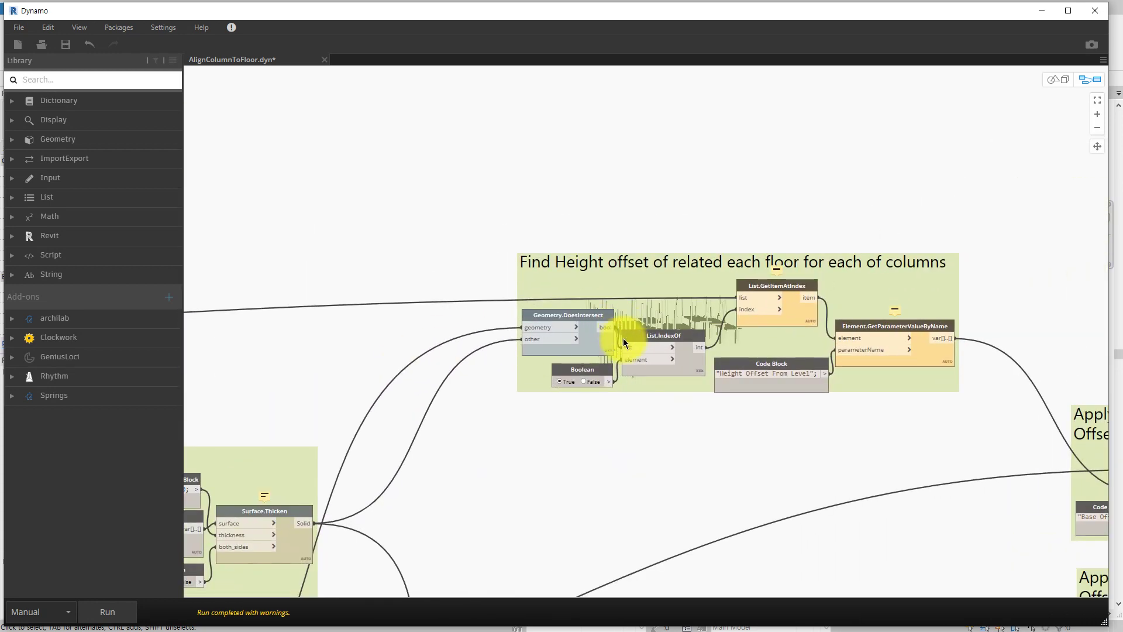
{"action": "scroll", "coordinate": [627, 306], "scroll_direction": "down", "scroll_amount": 1}
{"action": "middle_click_drag", "start_coordinate": [540, 462], "coordinate": [892, 257]}
{"action": "scroll", "coordinate": [702, 293], "scroll_direction": "up", "scroll_amount": 2}
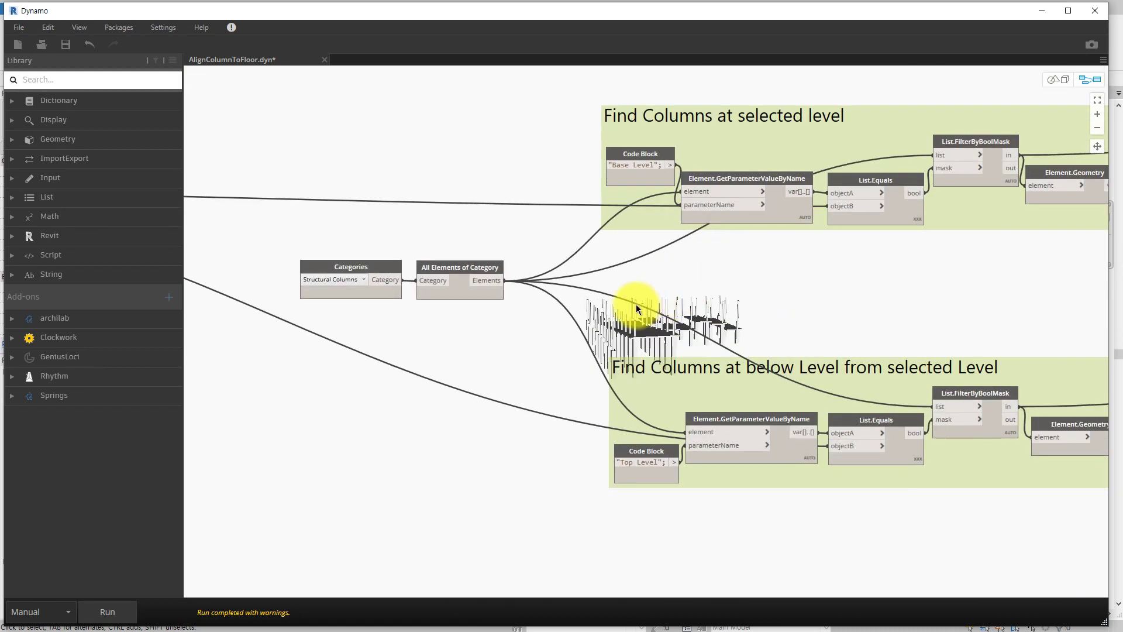
{"action": "scroll", "coordinate": [585, 304], "scroll_direction": "up", "scroll_amount": 2}
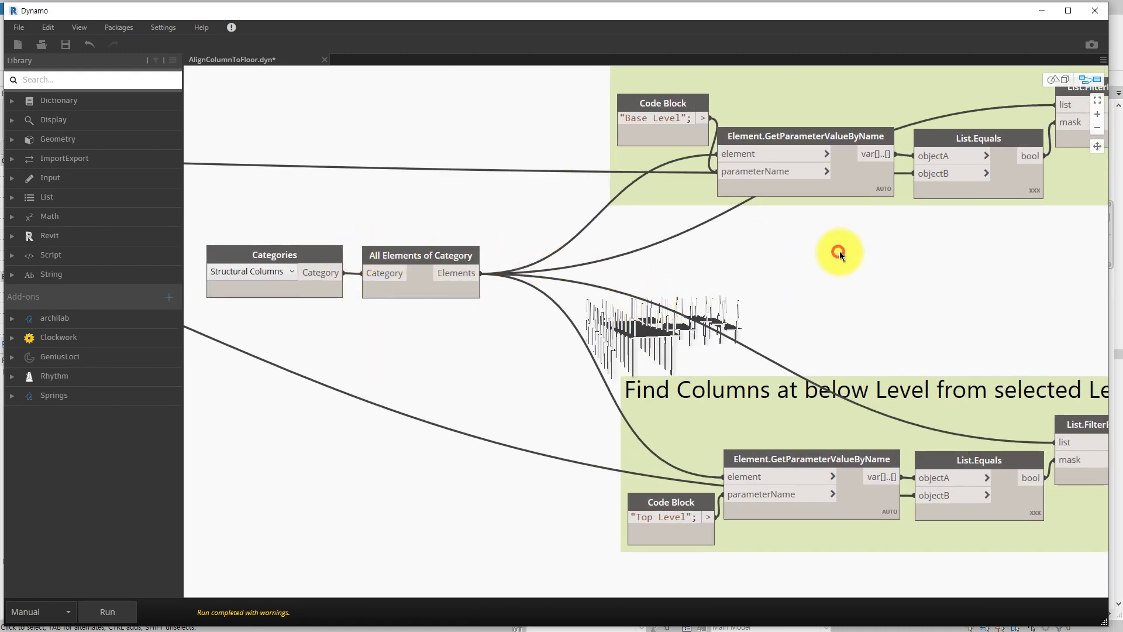
{"action": "middle_click_drag", "start_coordinate": [840, 251], "coordinate": [617, 290]}
{"action": "scroll", "coordinate": [618, 293], "scroll_direction": "down", "scroll_amount": 1}
{"action": "scroll", "coordinate": [614, 291], "scroll_direction": "down", "scroll_amount": 1}
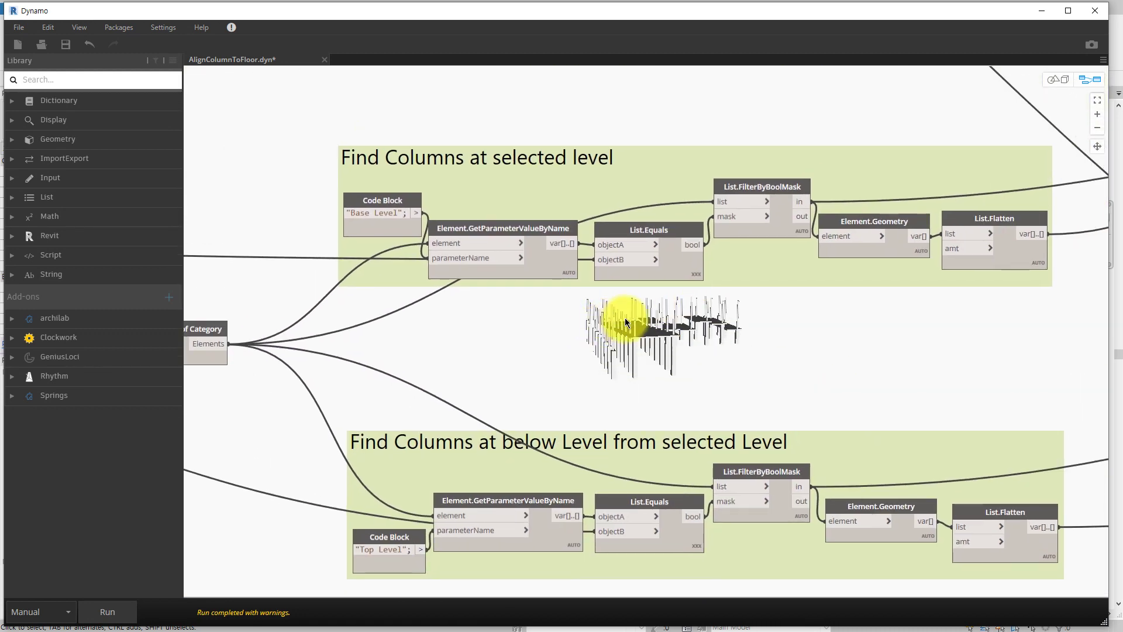
{"action": "scroll", "coordinate": [609, 287], "scroll_direction": "up", "scroll_amount": 1}
{"action": "scroll", "coordinate": [620, 297], "scroll_direction": "up", "scroll_amount": 1}
{"action": "scroll", "coordinate": [631, 297], "scroll_direction": "up", "scroll_amount": 1}
{"action": "scroll", "coordinate": [661, 296], "scroll_direction": "down", "scroll_amount": 2}
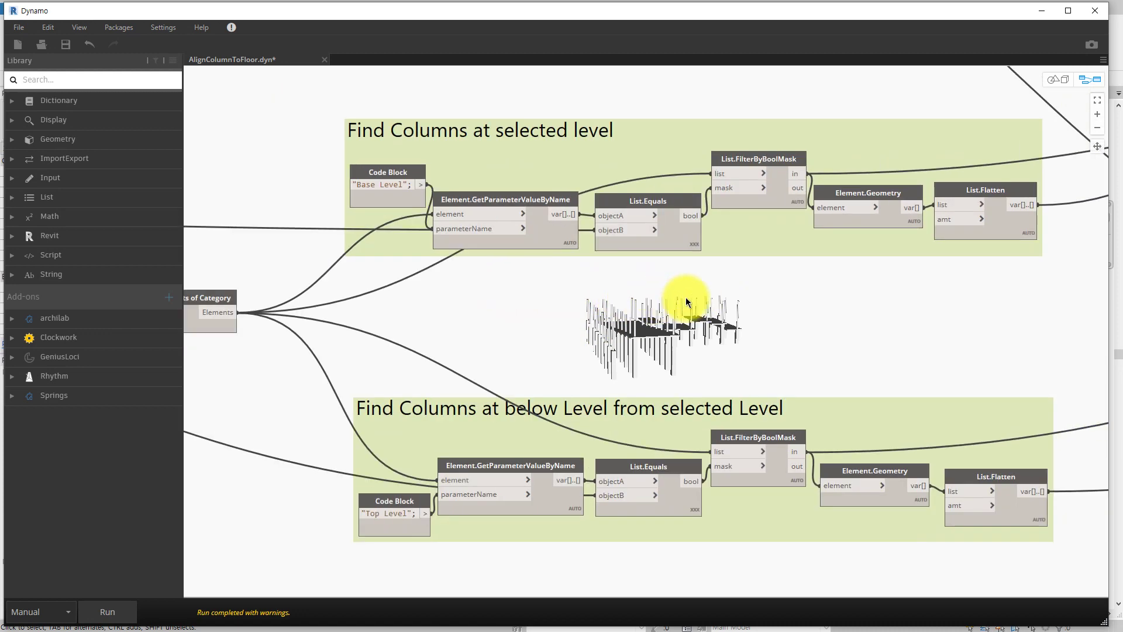
{"action": "middle_click_drag", "start_coordinate": [677, 296], "coordinate": [596, 301]}
{"action": "scroll", "coordinate": [848, 297], "scroll_direction": "down", "scroll_amount": 1}
{"action": "mouse_move", "coordinate": [849, 298]}
{"action": "middle_mouse_down"}
{"action": "mouse_move", "coordinate": [532, 326]}
{"action": "mouse_move", "coordinate": [519, 281]}
{"action": "middle_mouse_up"}
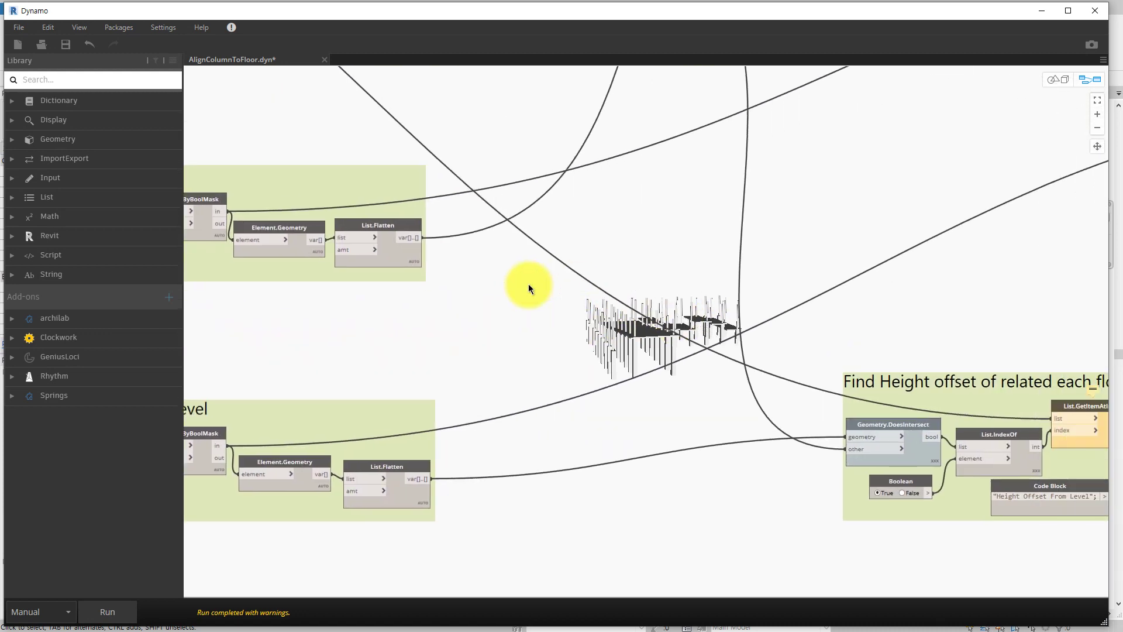
{"action": "middle_click_drag", "start_coordinate": [887, 278], "coordinate": [594, 275]}
{"action": "scroll", "coordinate": [774, 296], "scroll_direction": "up", "scroll_amount": 1}
{"action": "middle_click_drag", "start_coordinate": [792, 285], "coordinate": [692, 190]}
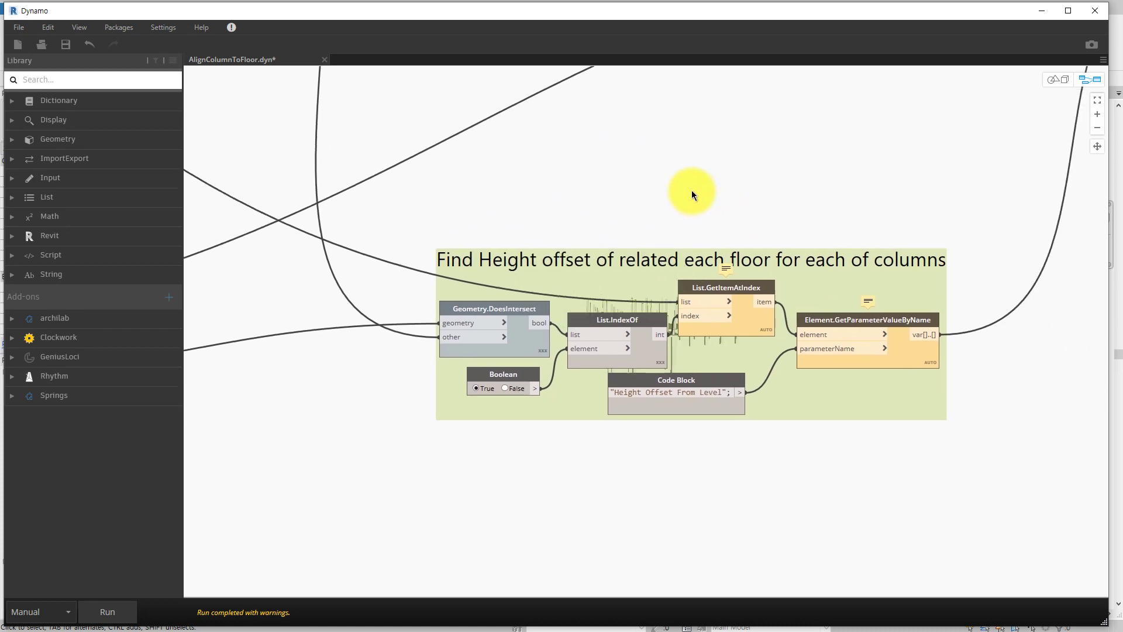
{"action": "scroll", "coordinate": [843, 225], "scroll_direction": "down", "scroll_amount": 1}
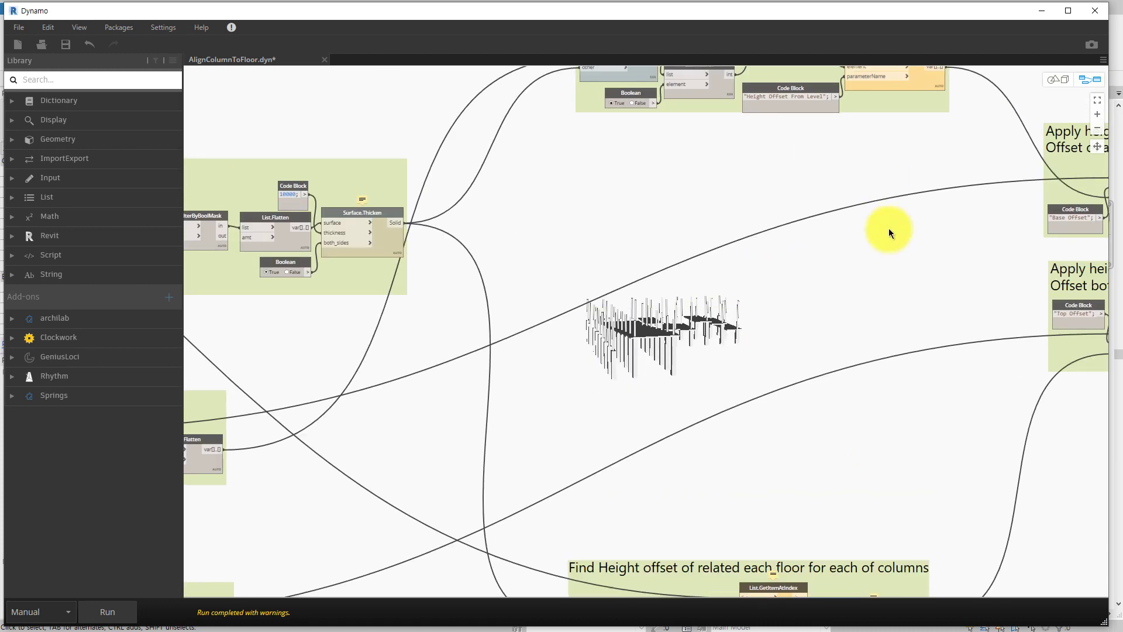
{"action": "scroll", "coordinate": [877, 343], "scroll_direction": "up", "scroll_amount": 1}
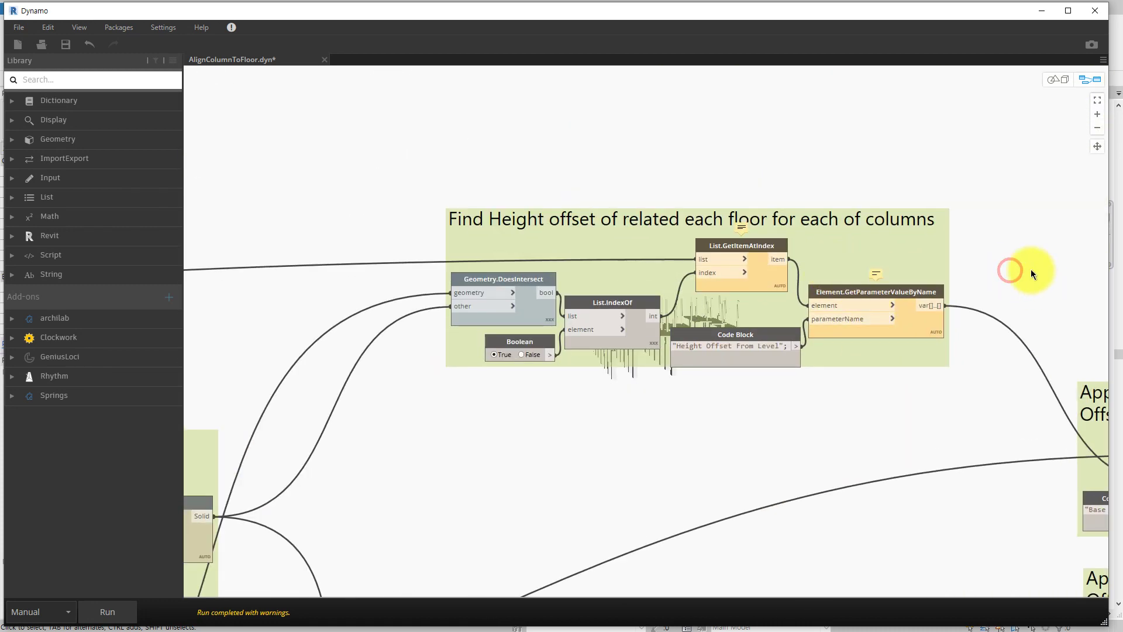
{"action": "middle_click_drag", "start_coordinate": [1008, 269], "coordinate": [571, 119]}
{"action": "middle_click_drag", "start_coordinate": [746, 185], "coordinate": [780, 153]}
{"action": "scroll", "coordinate": [866, 176], "scroll_direction": "up", "scroll_amount": 1}
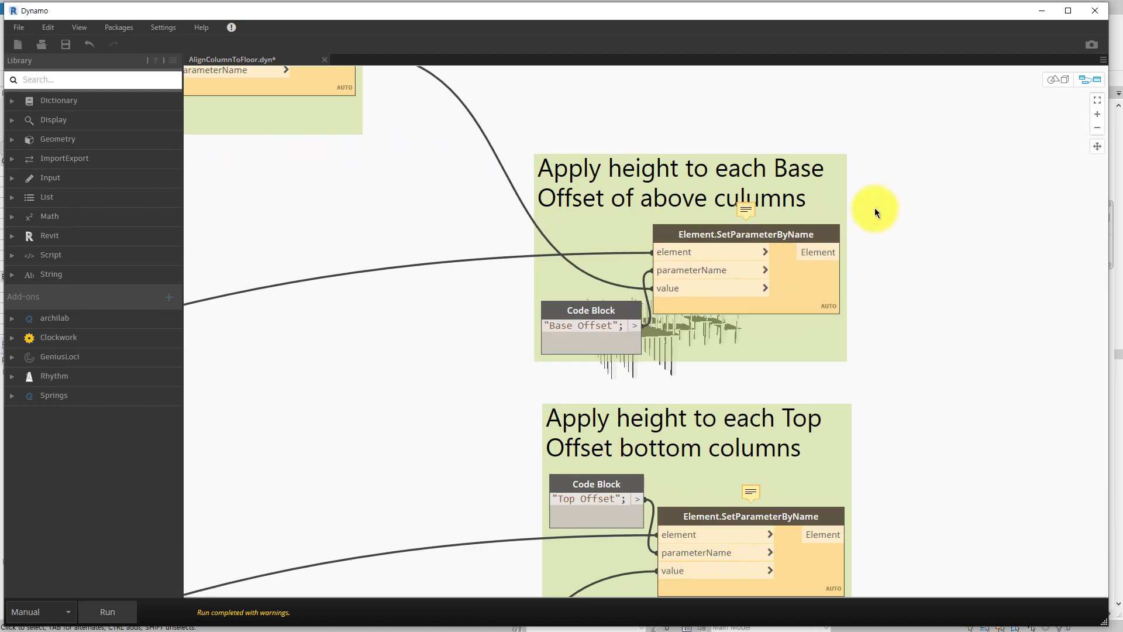
{"action": "middle_click_drag", "start_coordinate": [875, 209], "coordinate": [952, 141]}
{"action": "scroll", "coordinate": [973, 209], "scroll_direction": "down", "scroll_amount": 1}
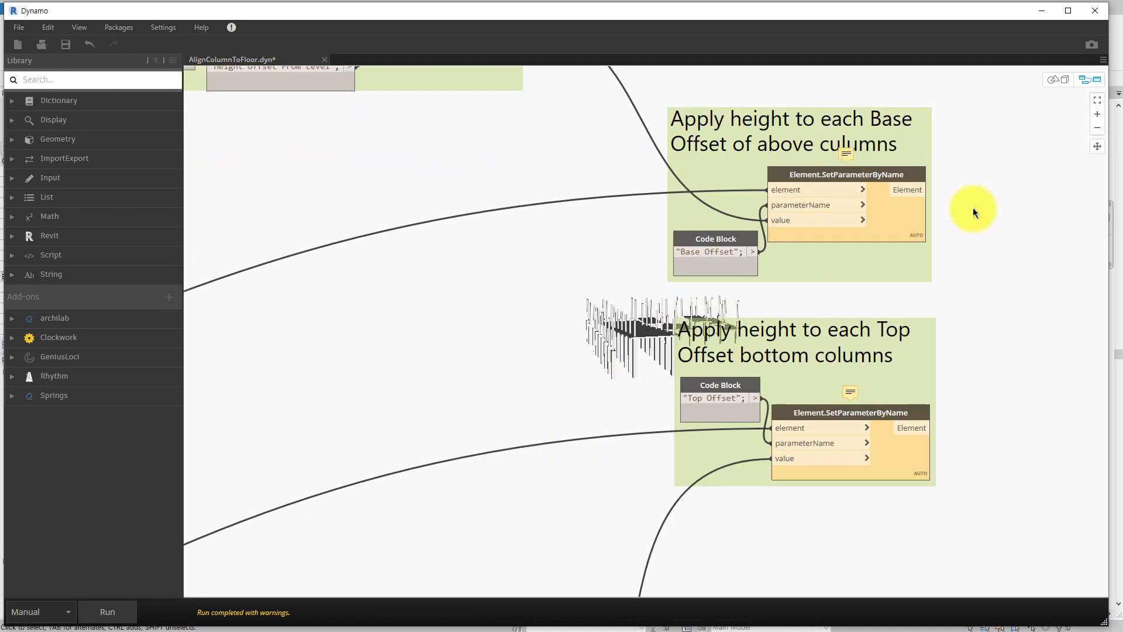
{"action": "scroll", "coordinate": [973, 208], "scroll_direction": "down", "scroll_amount": 1}
{"action": "scroll", "coordinate": [964, 254], "scroll_direction": "down", "scroll_amount": 1}
{"action": "scroll", "coordinate": [932, 236], "scroll_direction": "down", "scroll_amount": 1}
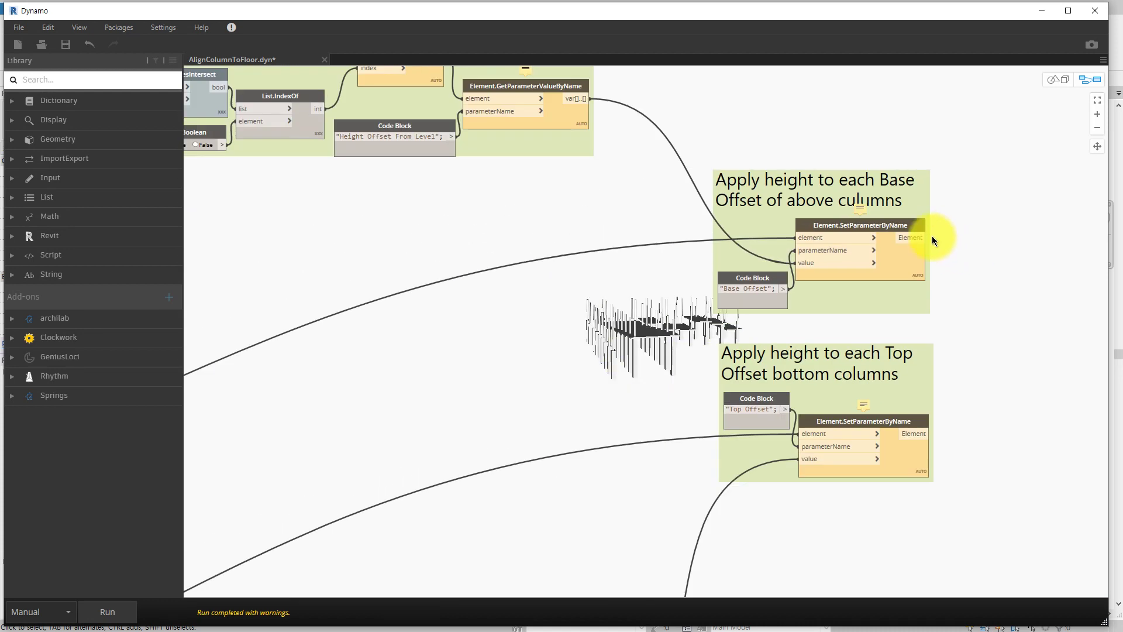
{"action": "scroll", "coordinate": [929, 236], "scroll_direction": "down", "scroll_amount": 1}
{"action": "scroll", "coordinate": [929, 237], "scroll_direction": "down", "scroll_amount": 1}
{"action": "scroll", "coordinate": [929, 236], "scroll_direction": "down", "scroll_amount": 1}
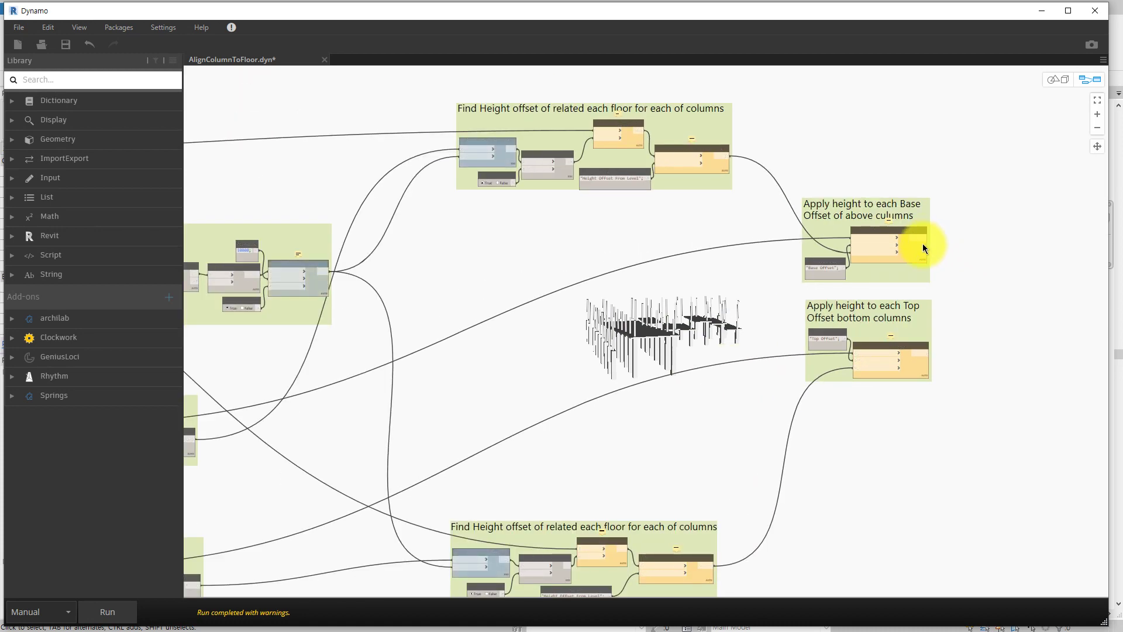
Orbit Dynamo's 3D background preview to view the columns from below, then return to graph navigation
{"action": "key", "text": "ctrl+b"}
{"action": "scroll", "coordinate": [684, 362], "scroll_direction": "up", "scroll_amount": 2}
{"action": "mouse_move", "coordinate": [677, 364]}
{"action": "right_mouse_down"}
{"action": "mouse_move", "coordinate": [785, 383]}
{"action": "mouse_move", "coordinate": [861, 329]}
{"action": "mouse_move", "coordinate": [764, 367]}
{"action": "right_mouse_up"}
{"action": "scroll", "coordinate": [899, 336], "scroll_direction": "up", "scroll_amount": 3}
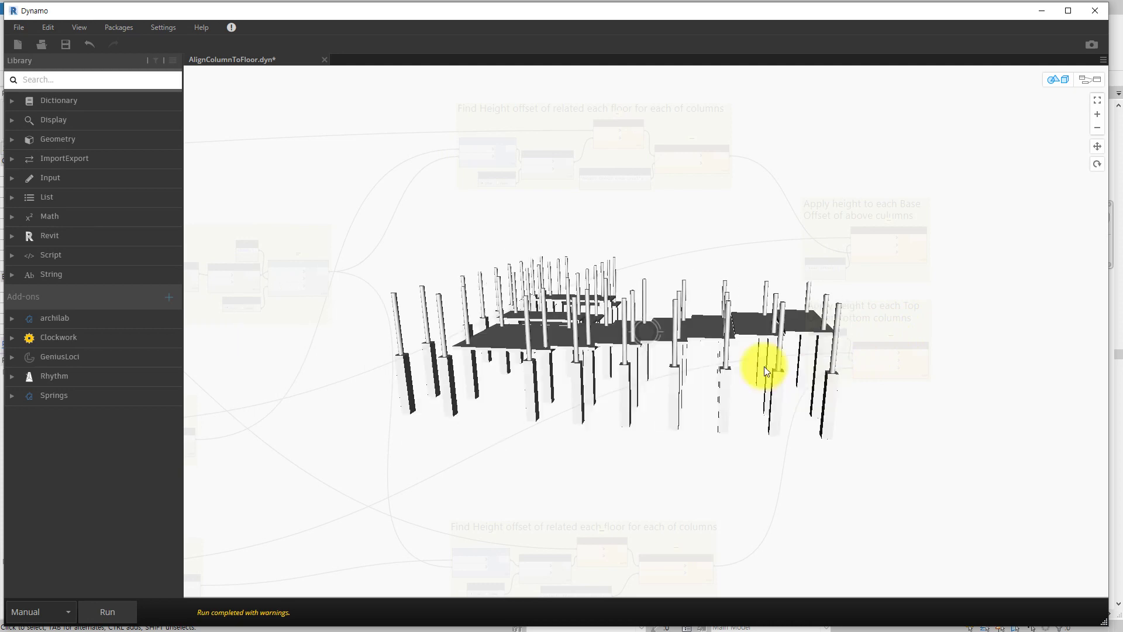
{"action": "key", "text": "ctrl+b"}
Zoom the node graph far out and move Dynamo aside to reveal the Revit model
{"action": "scroll", "coordinate": [764, 366], "scroll_direction": "down", "scroll_amount": 2}
{"action": "scroll", "coordinate": [764, 366], "scroll_direction": "down", "scroll_amount": 2}
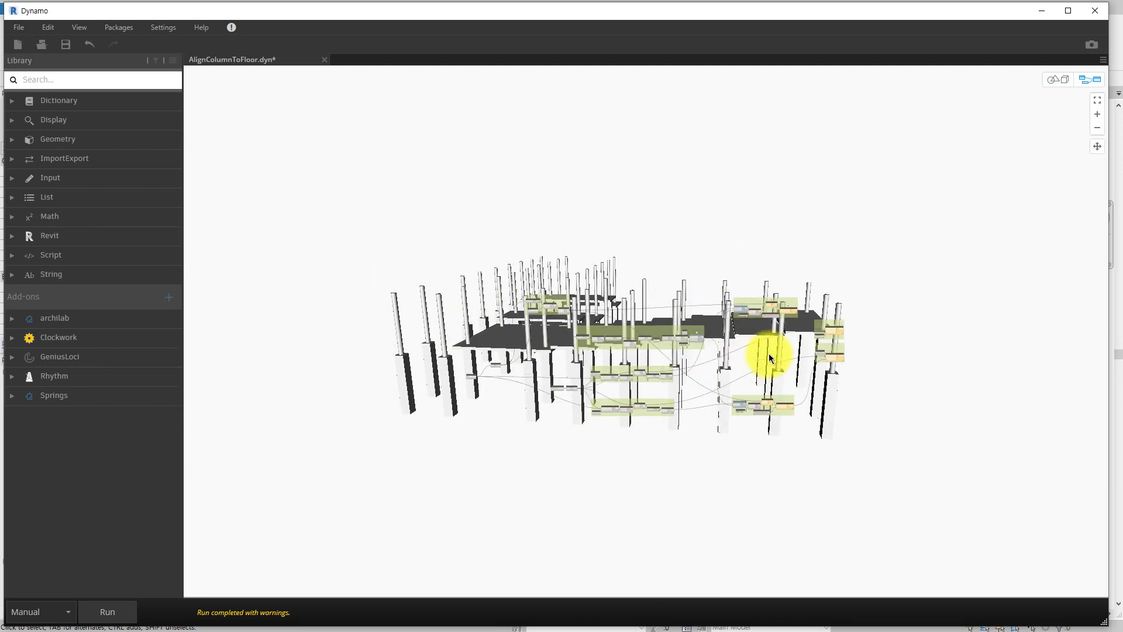
{"action": "scroll", "coordinate": [844, 273], "scroll_direction": "down", "scroll_amount": 1}
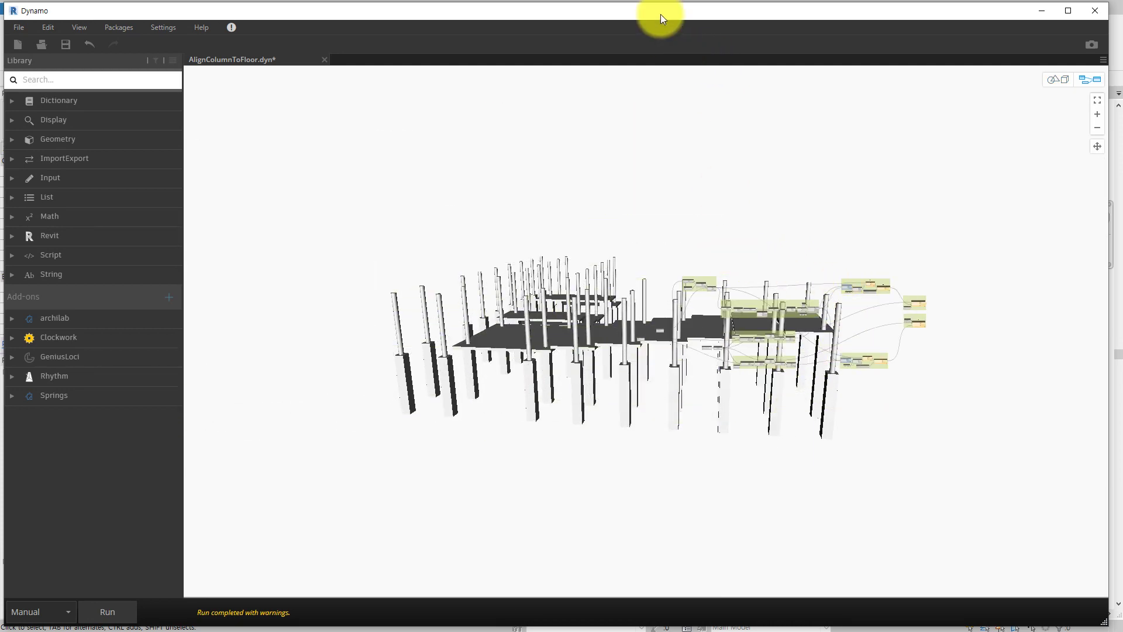
{"action": "left_click_drag", "start_coordinate": [661, 14], "coordinate": [995, 78]}
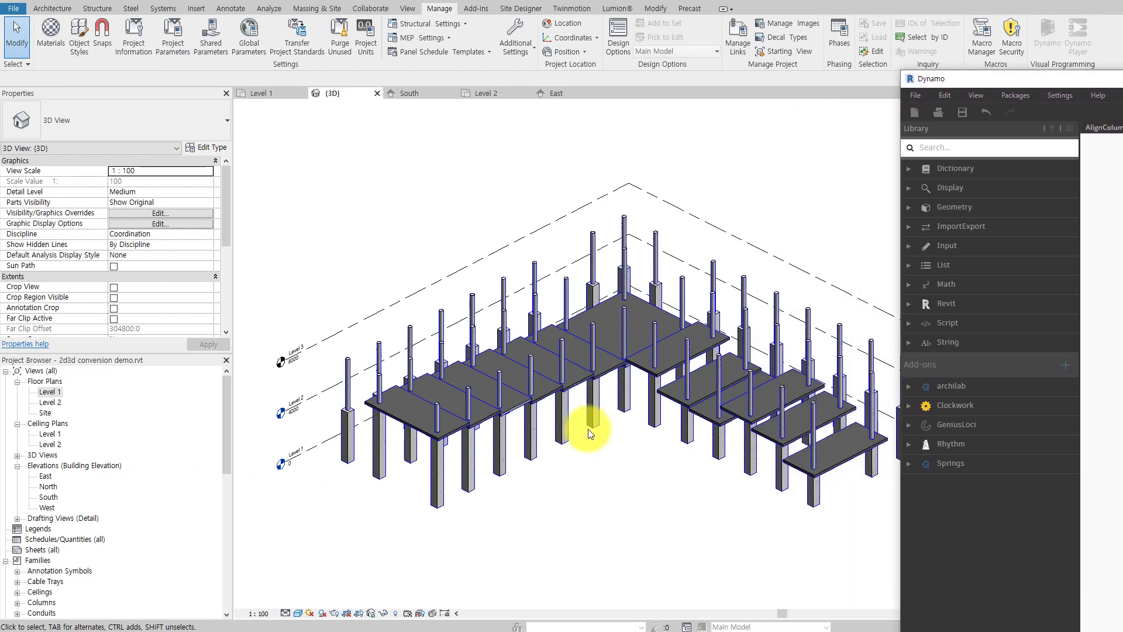
Orbit Revit's 3D view to a lower angle and rerun the column alignment script
{"action": "mouse_move", "coordinate": [583, 474]}
{"action": "middle_mouse_down", "text": "shift"}
{"action": "mouse_move", "coordinate": [501, 466]}
{"action": "mouse_move", "coordinate": [476, 359]}
{"action": "mouse_move", "coordinate": [464, 408]}
{"action": "mouse_move", "coordinate": [378, 467]}
{"action": "middle_mouse_up", "text": "shift"}
{"action": "scroll", "coordinate": [434, 493], "scroll_direction": "up", "scroll_amount": 3}
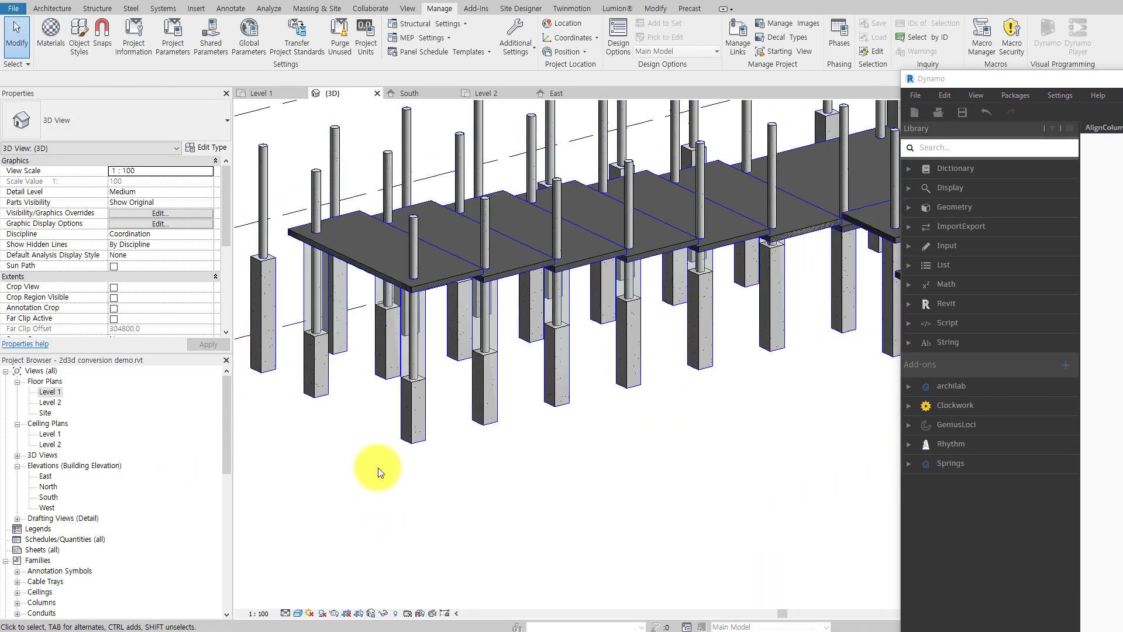
{"action": "scroll", "coordinate": [378, 468], "scroll_direction": "down", "scroll_amount": 3}
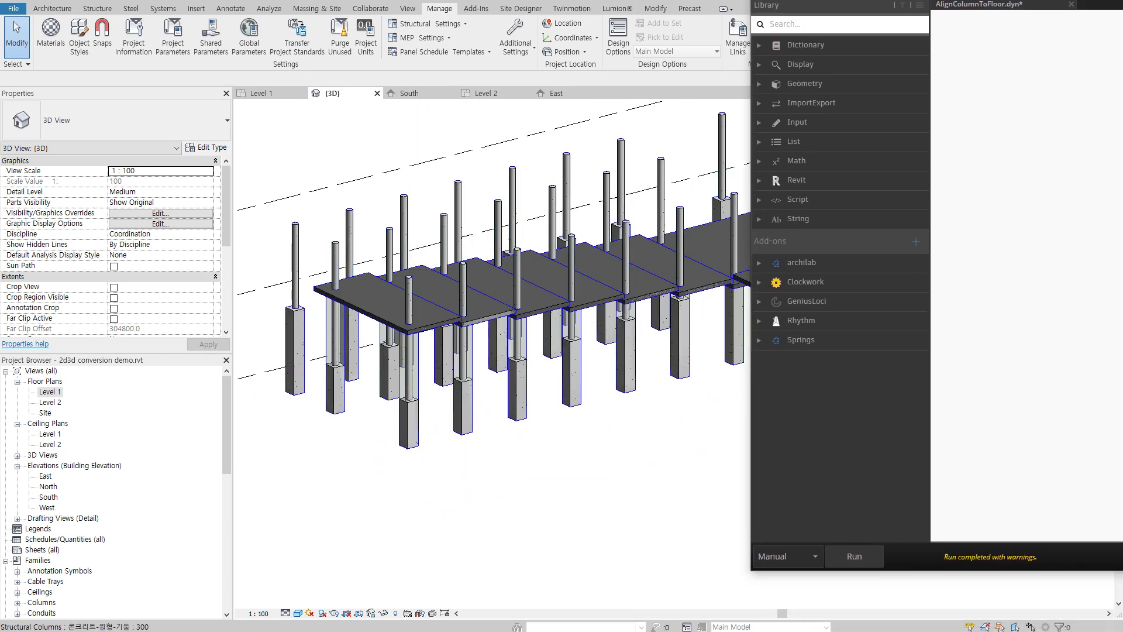
{"action": "left_click", "coordinate": [861, 551]}
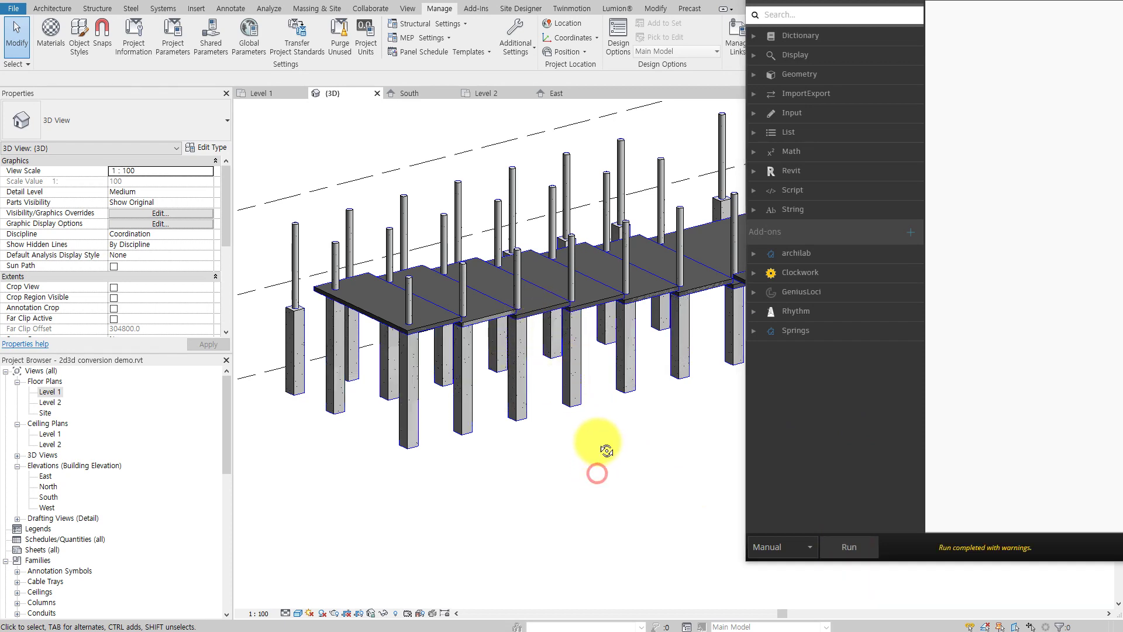
Orbit to a more horizontal view and reposition the Dynamo window and graph to the left
{"action": "mouse_move", "coordinate": [602, 451]}
{"action": "middle_mouse_down", "text": "shift"}
{"action": "mouse_move", "coordinate": [613, 320]}
{"action": "mouse_move", "coordinate": [765, 288]}
{"action": "mouse_move", "coordinate": [827, 396]}
{"action": "mouse_move", "coordinate": [518, 406]}
{"action": "middle_mouse_up", "text": "shift"}
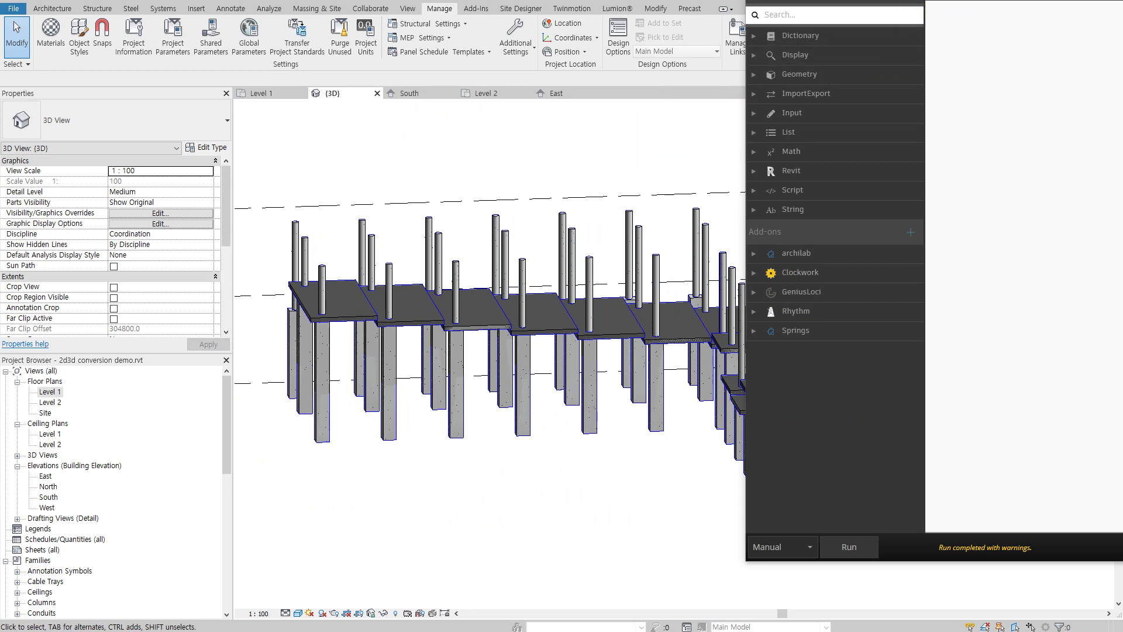
{"action": "left_click_drag", "start_coordinate": [940, 120], "coordinate": [468, 55]}
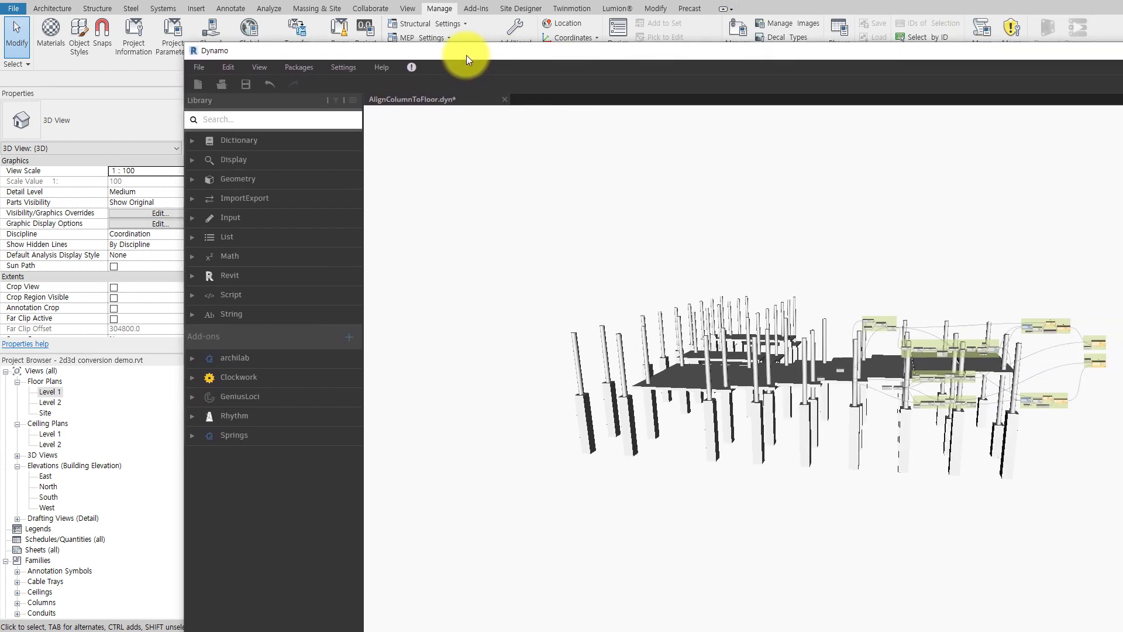
{"action": "mouse_move", "coordinate": [862, 320]}
{"action": "left_mouse_down"}
{"action": "mouse_move", "coordinate": [664, 300]}
{"action": "mouse_move", "coordinate": [623, 310]}
{"action": "left_mouse_up"}
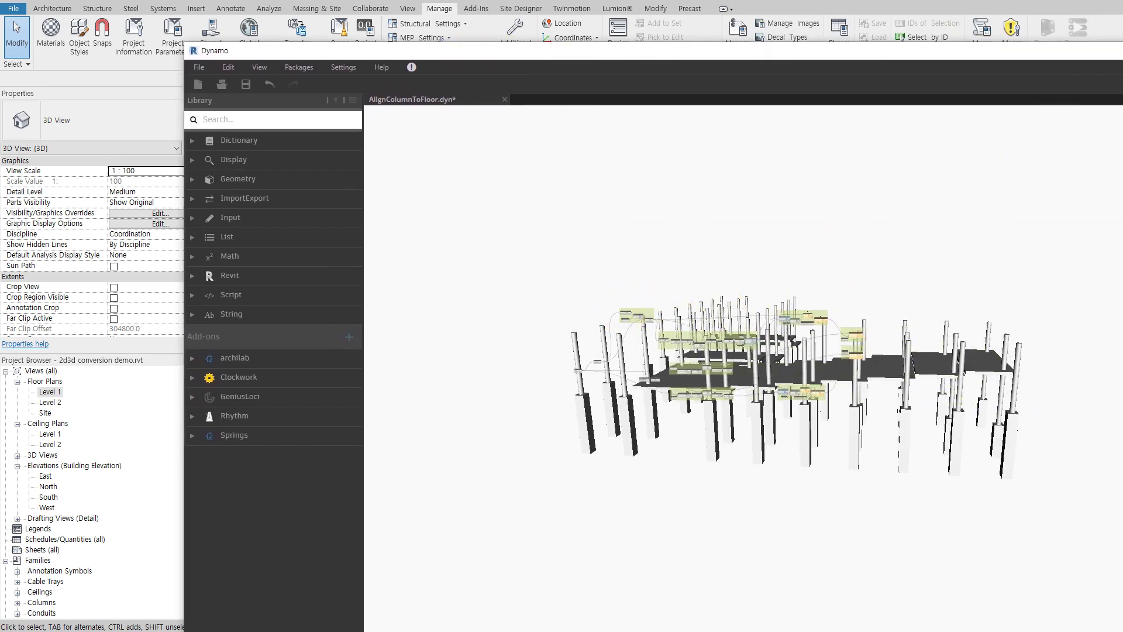
{"action": "left_click_drag", "start_coordinate": [1075, 56], "coordinate": [1014, 58]}
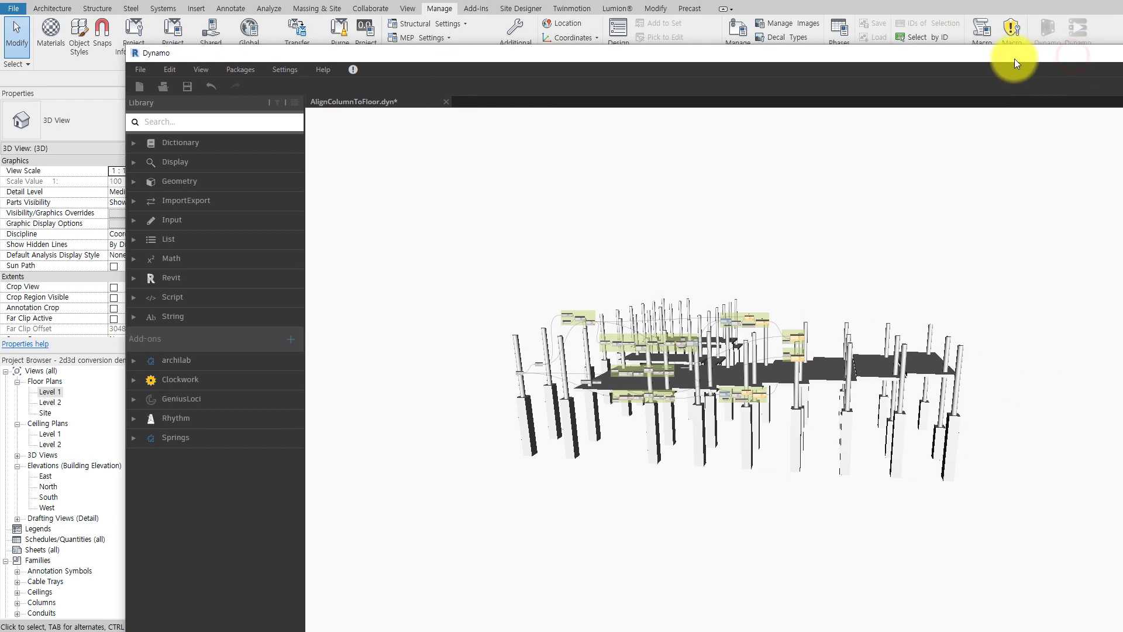